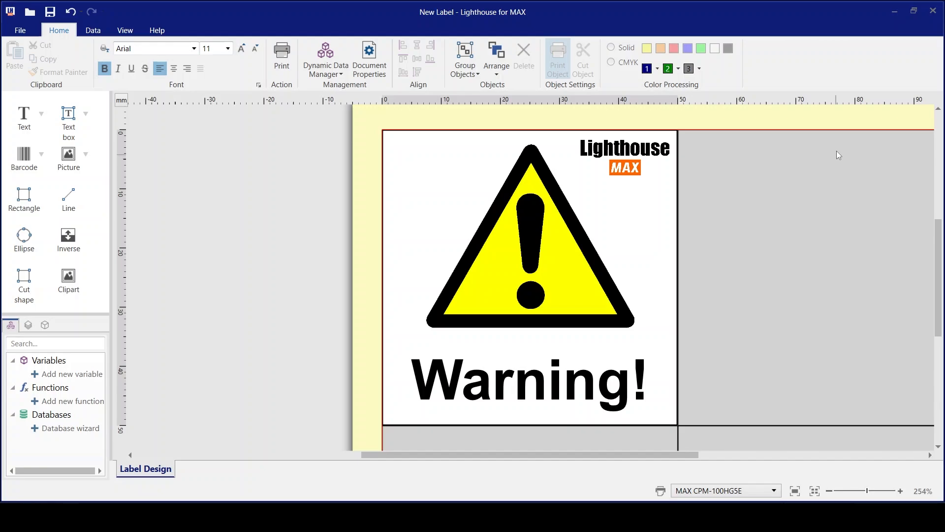
click(892, 13)
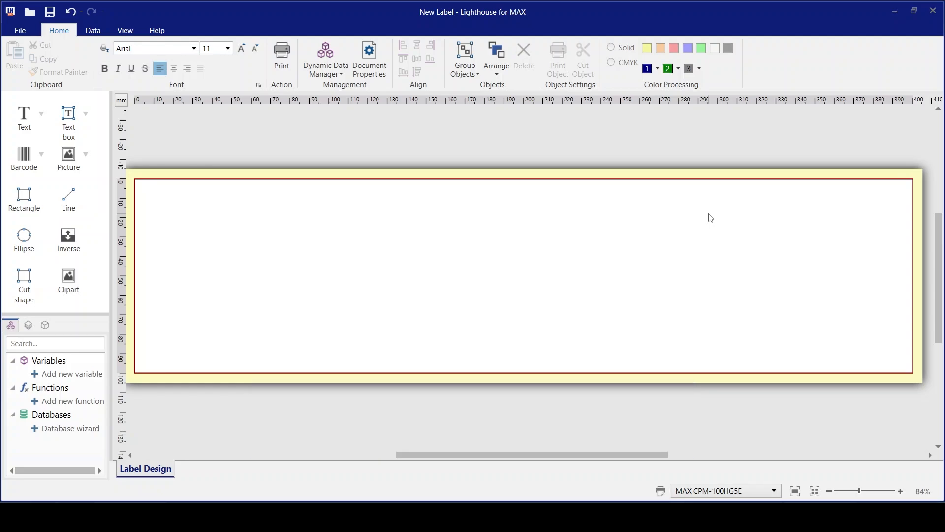
Open the label's document properties and compare portrait with landscape paper orientation, leaving it set to landscape.
click(369, 58)
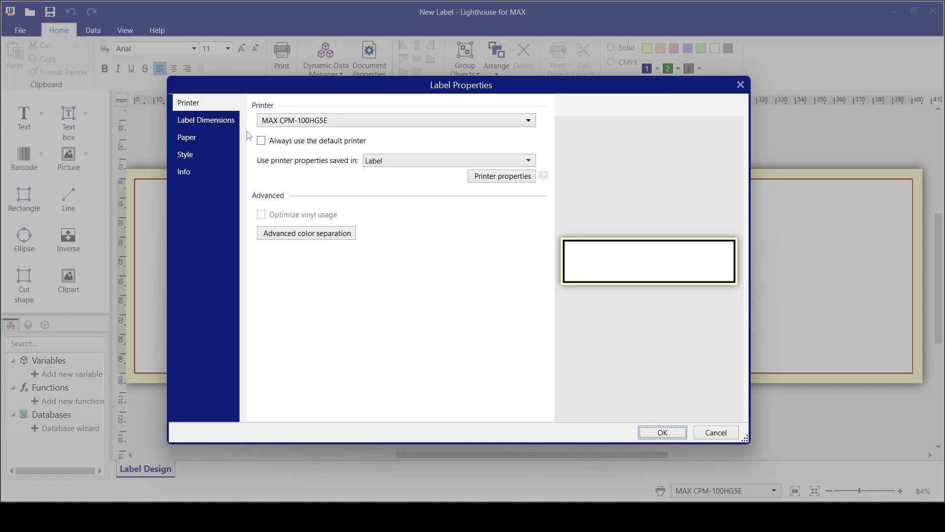
click(215, 123)
click(214, 136)
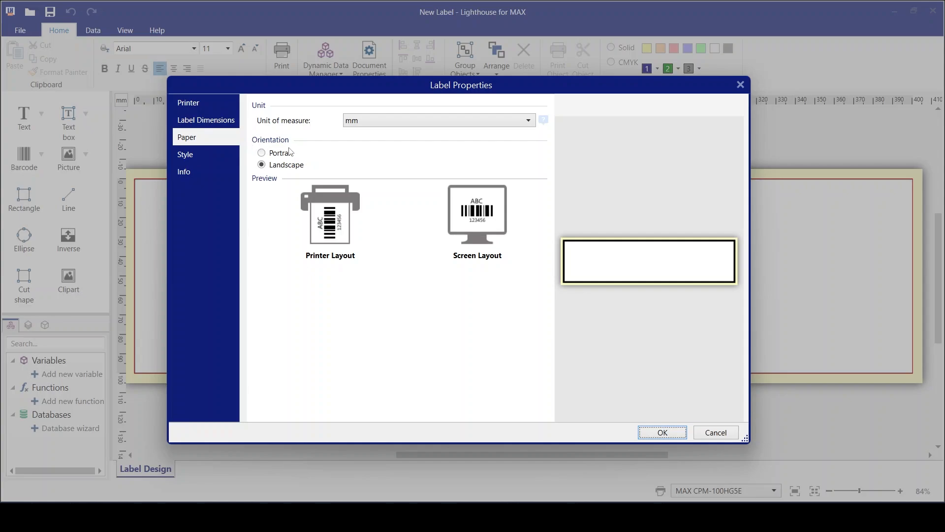
click(262, 154)
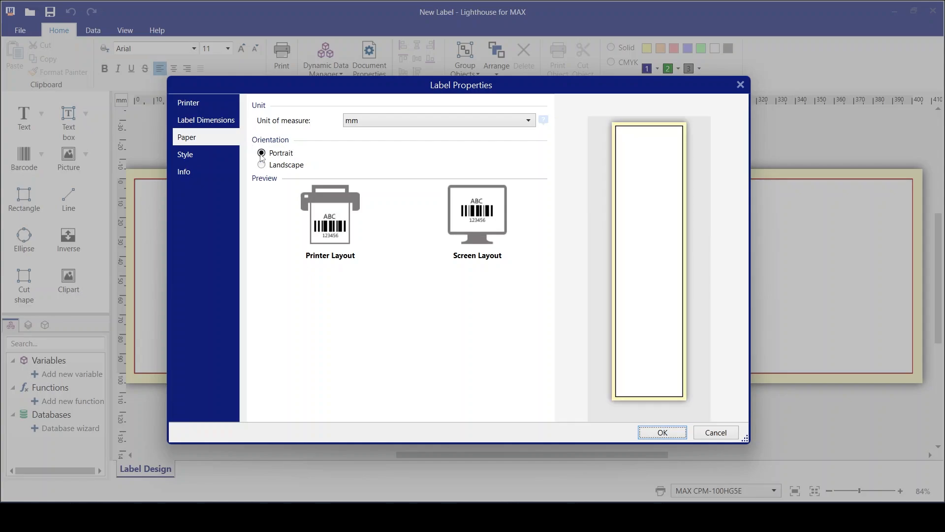
click(261, 164)
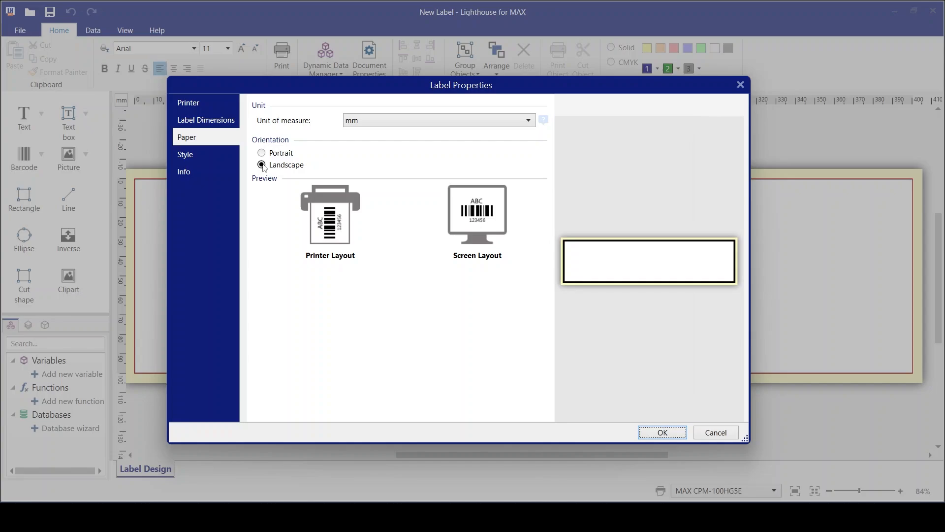
click(261, 153)
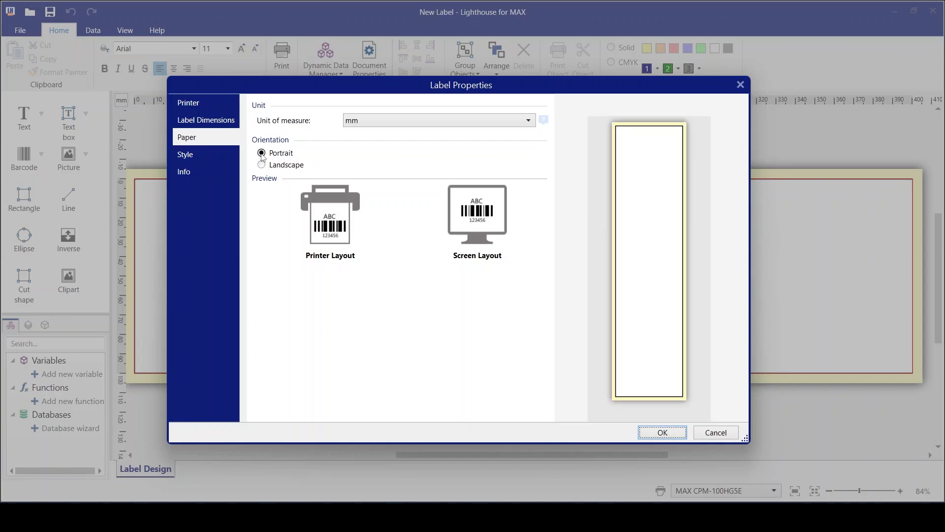
click(262, 165)
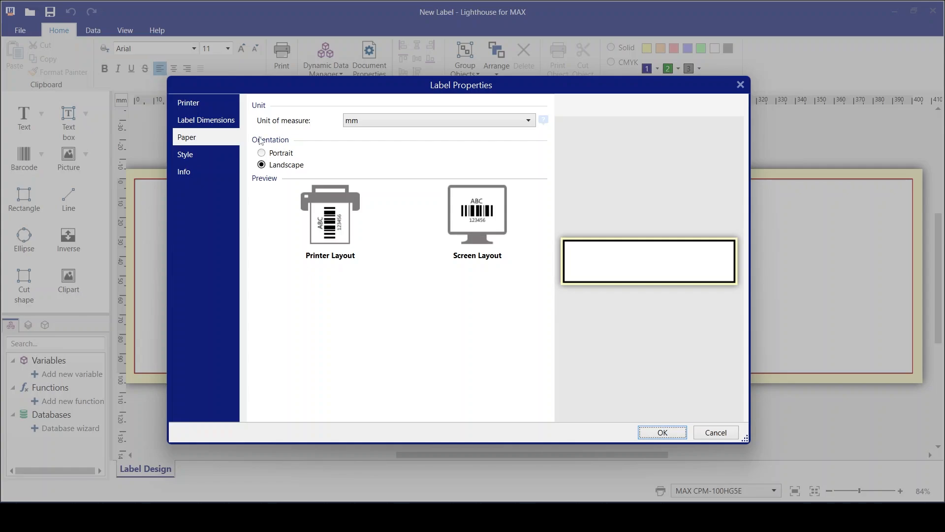
Set the label dimensions to 50 mm wide and 50 mm high.
click(217, 125)
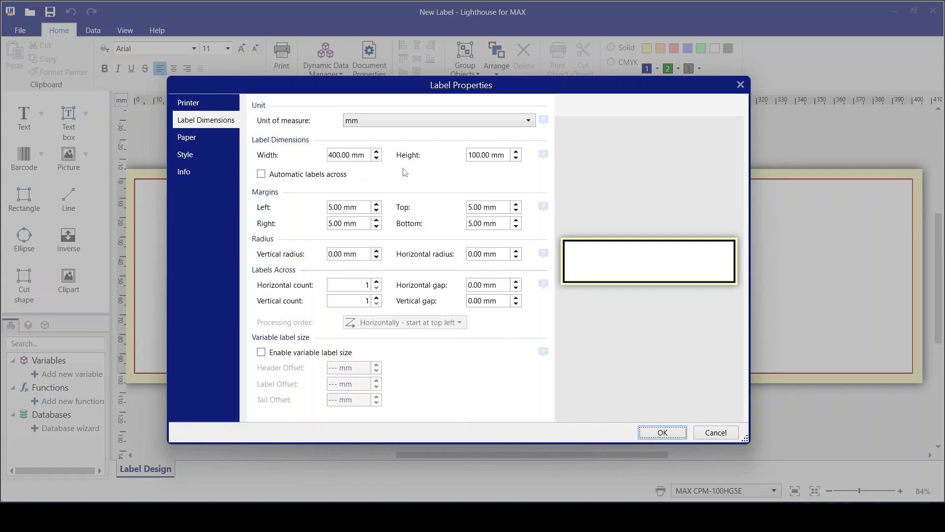
click(365, 157)
text(50)
key(Tab)
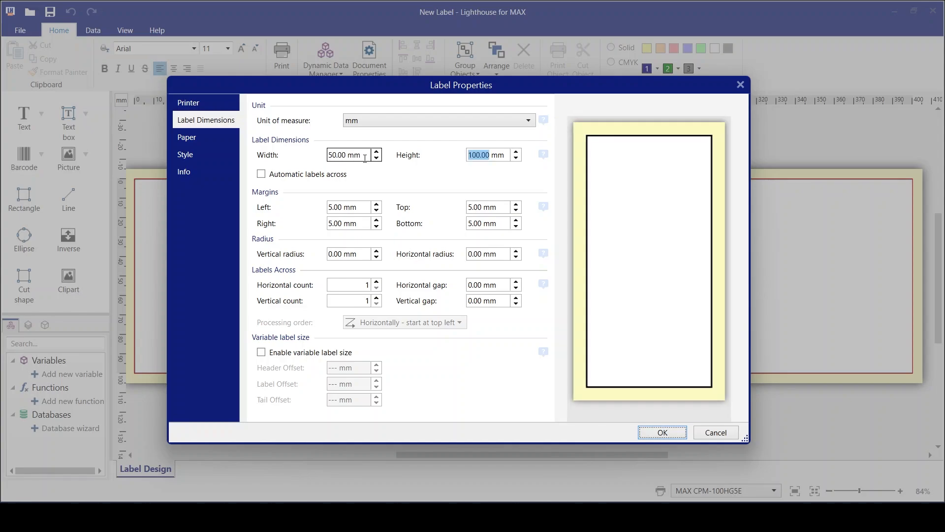
text(50)
key(Tab)
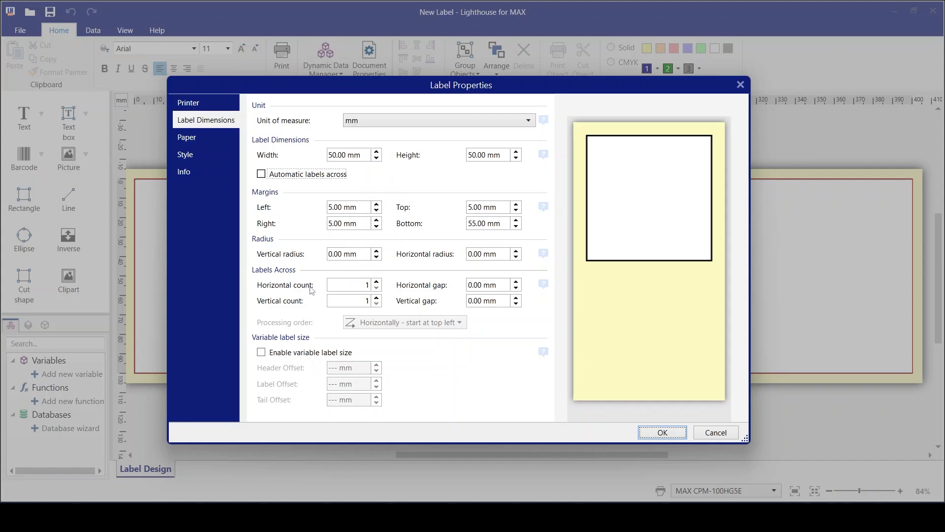
Set the labels across to a horizontal count of 3 and a vertical count of 2, trying a vertical count of 3 on the way.
click(377, 282)
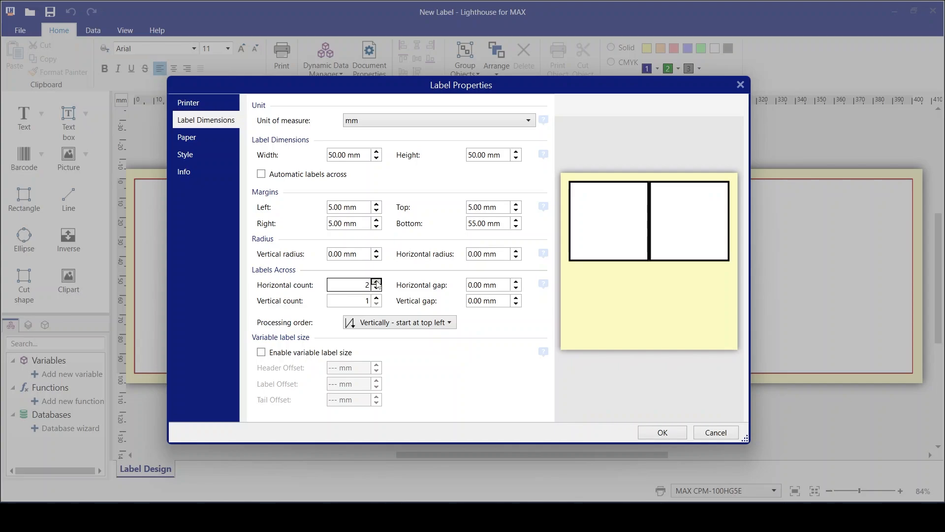
click(376, 282)
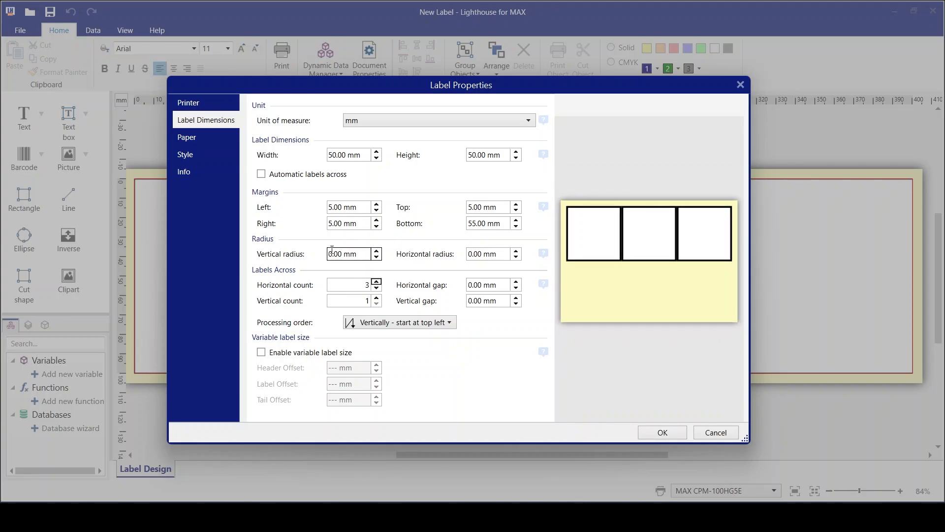
click(206, 140)
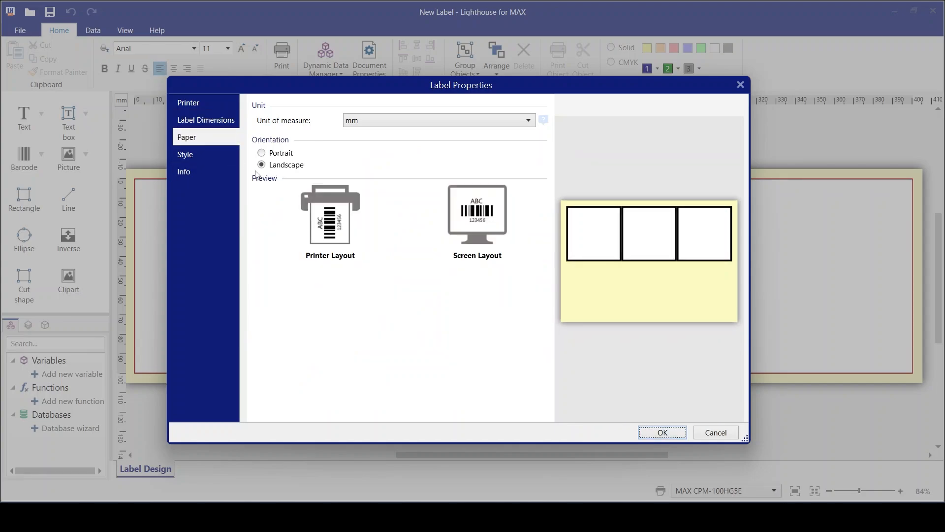
click(229, 124)
click(355, 301)
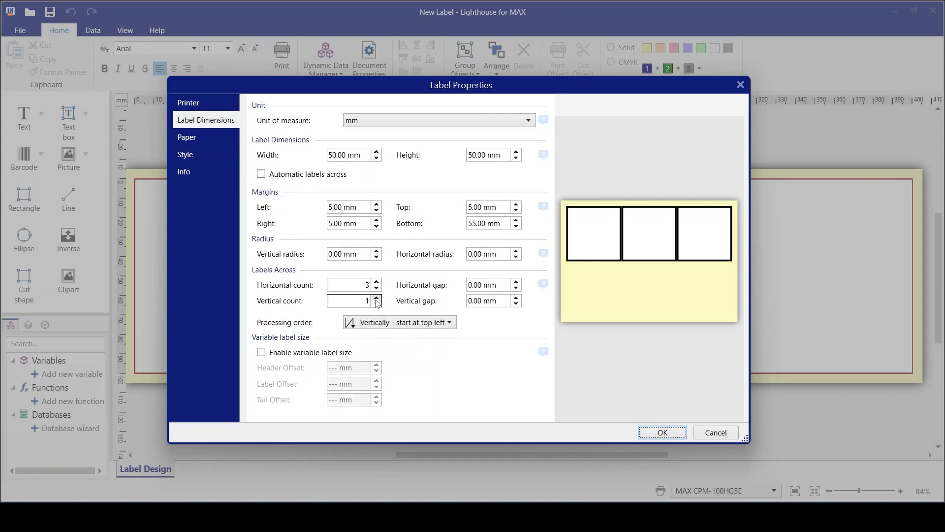
click(377, 297)
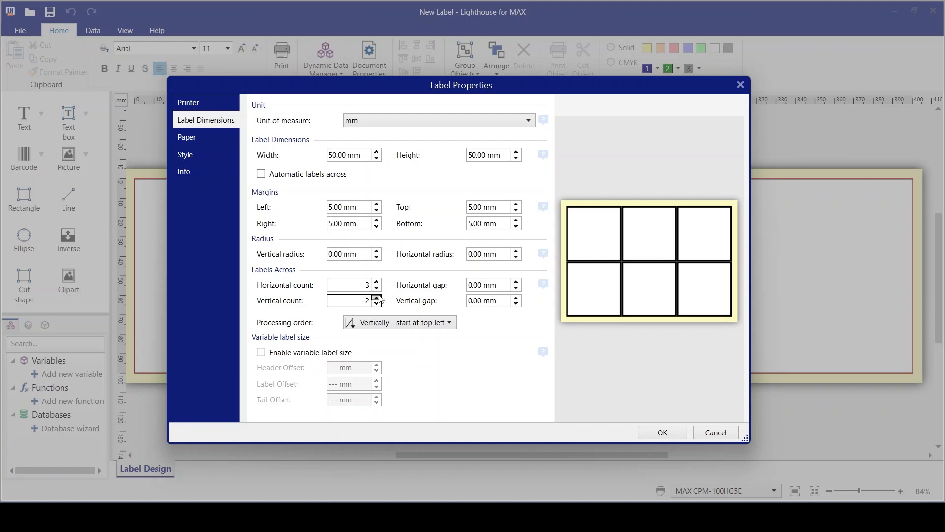
click(377, 298)
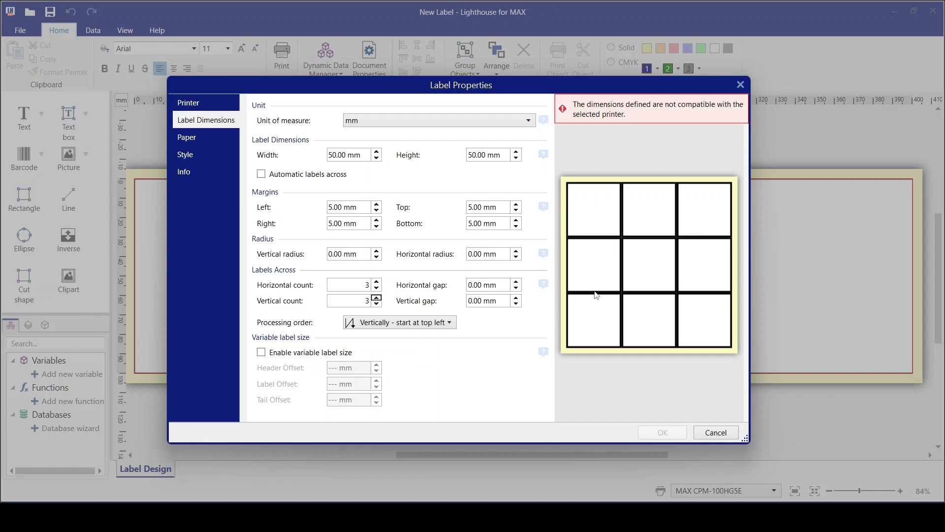
click(377, 304)
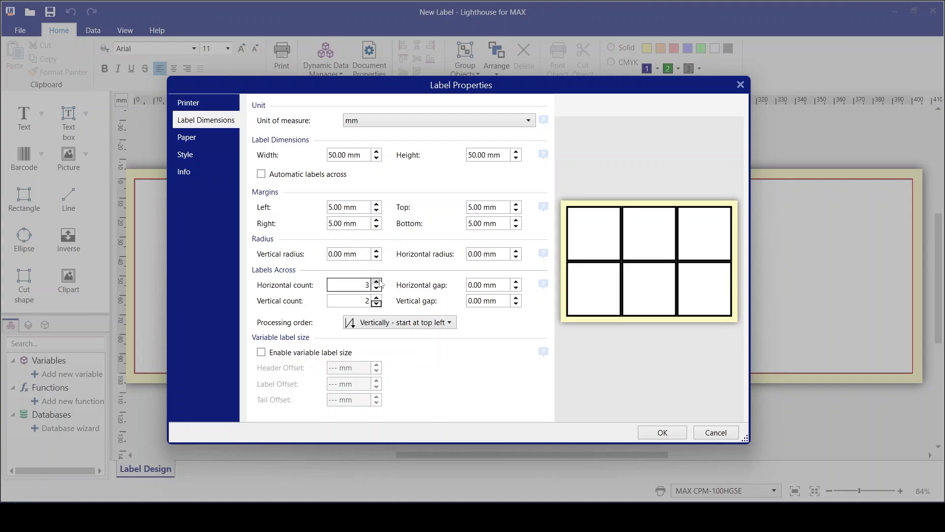
Try a horizontal count of 6 labels and return the count to 3.
click(377, 281)
click(377, 282)
click(377, 281)
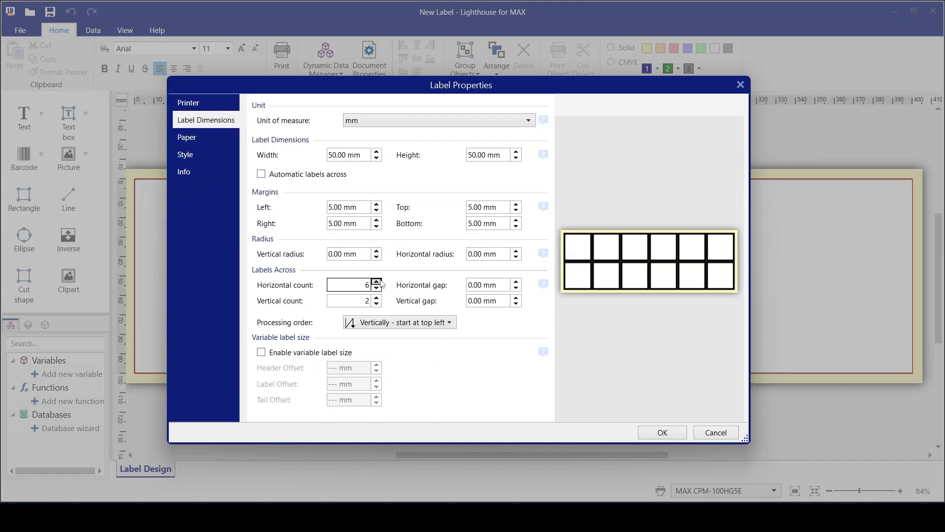
click(378, 289)
click(378, 289)
click(377, 288)
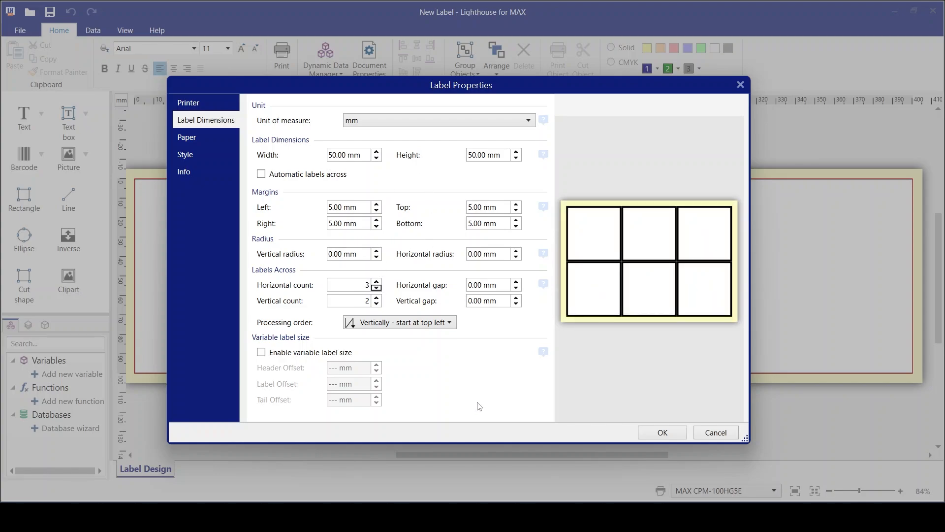
Apply the label properties and examine the complete sheet of labels.
click(660, 434)
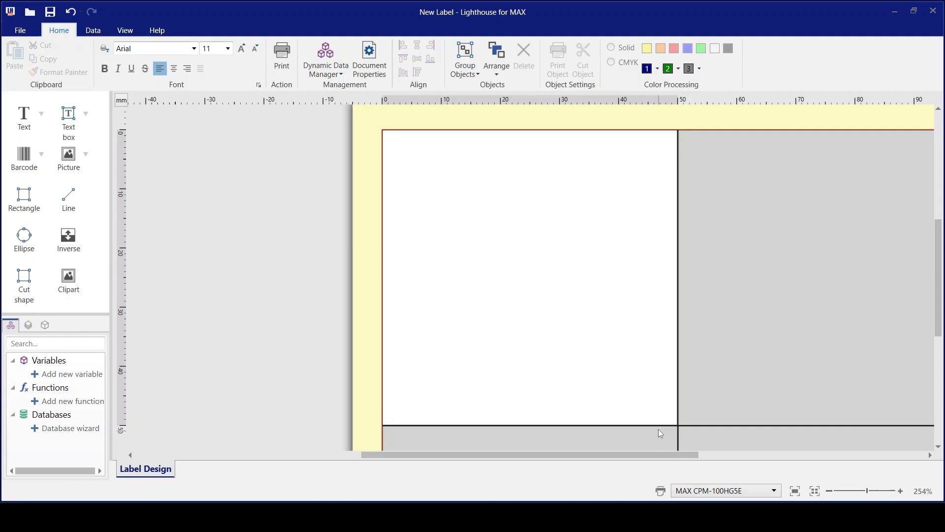
scroll(684, 348, down, 5)
scroll(686, 351, down, 2)
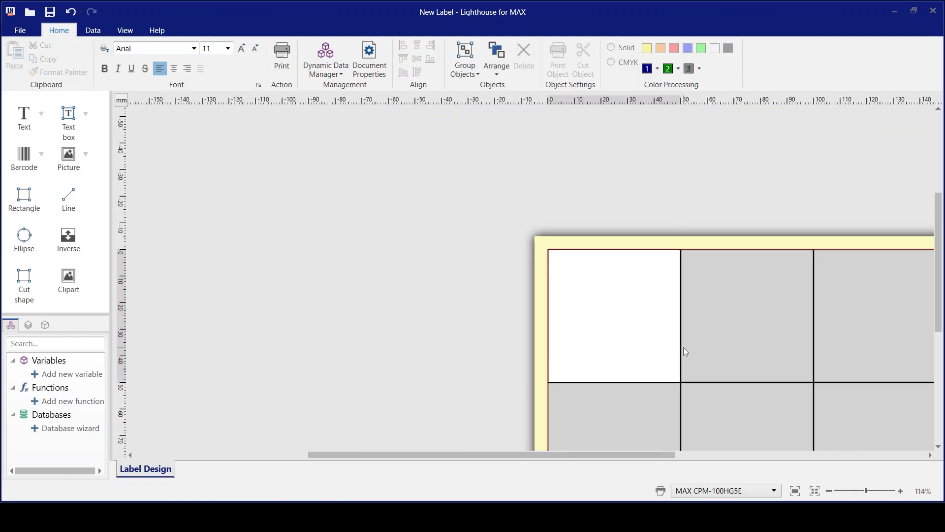
scroll(754, 340, down, 3)
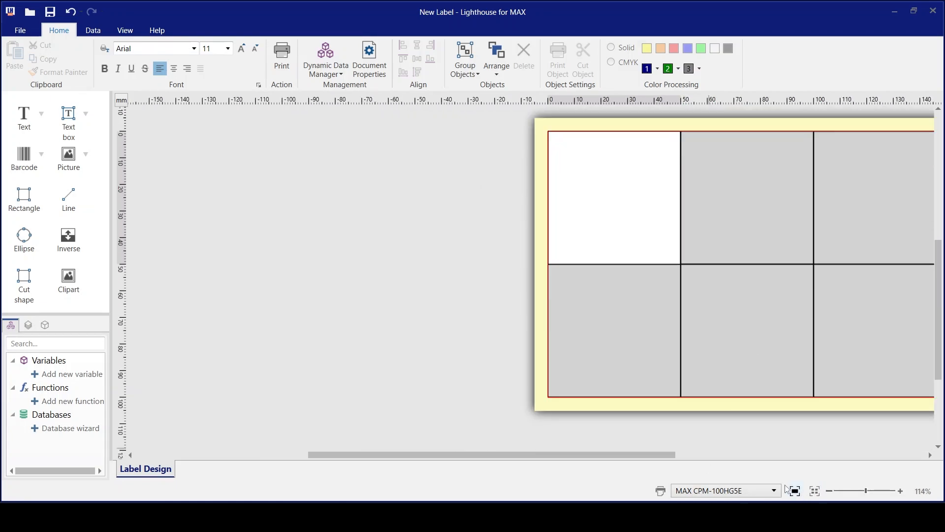
drag(667, 454, 744, 458)
scroll(755, 403, up, 1)
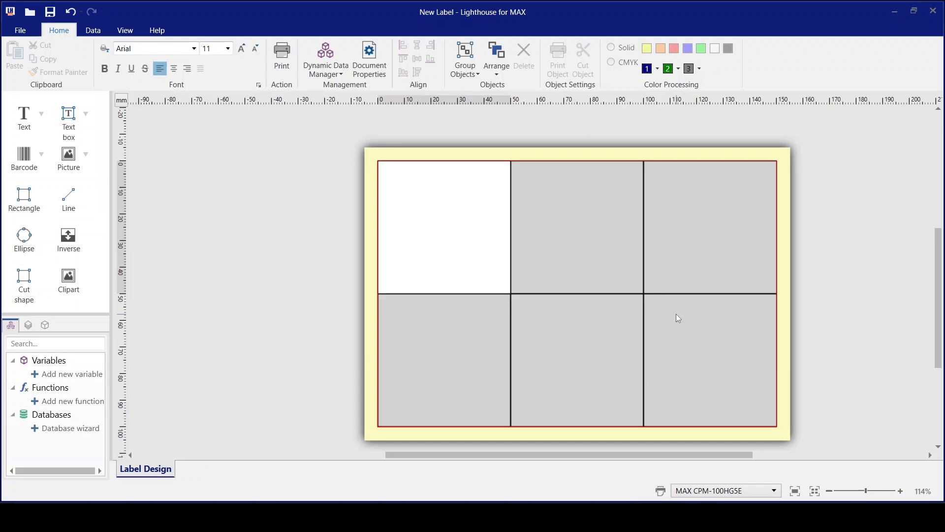
Add a text object reading "Warning" near the left edge of the first label, about halfway down.
click(795, 491)
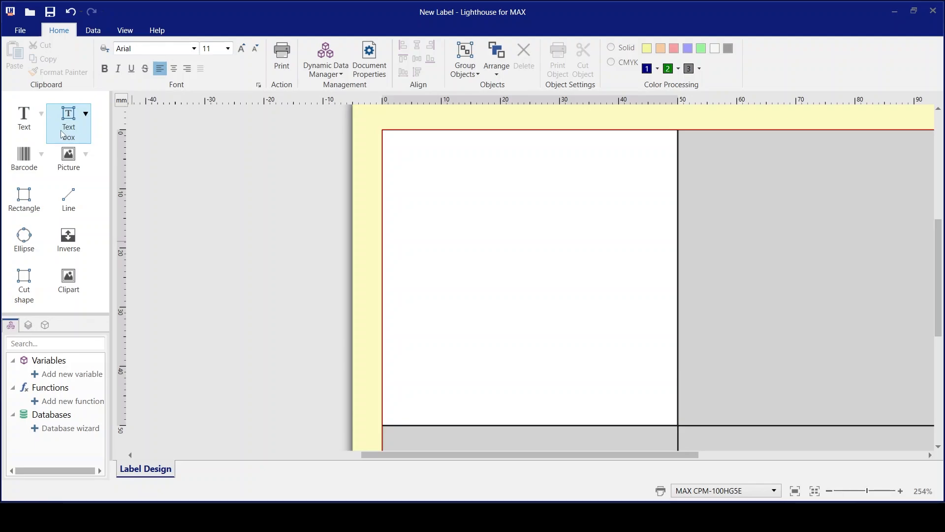
click(26, 122)
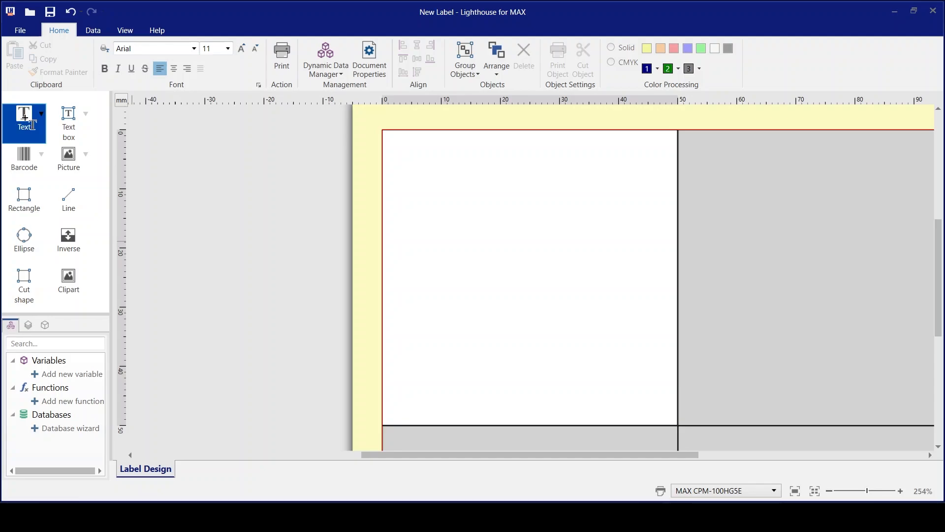
click(410, 253)
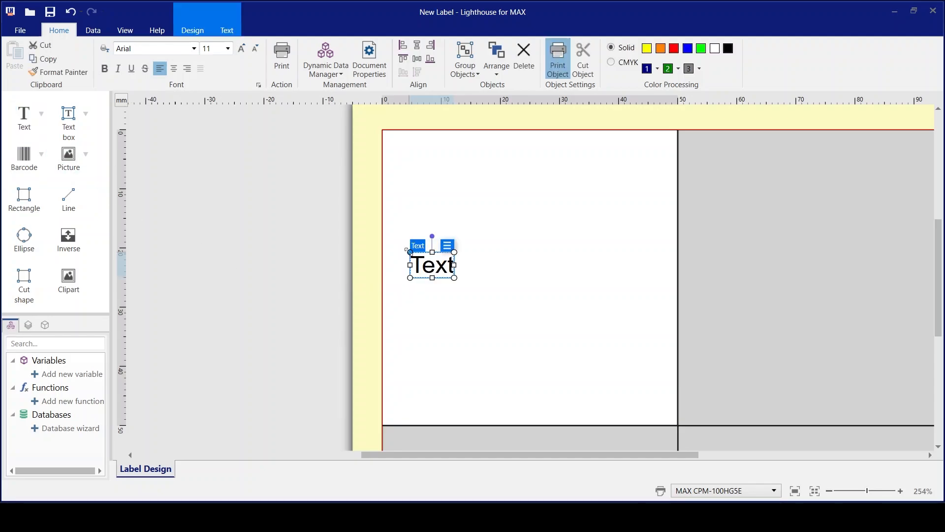
text(W)
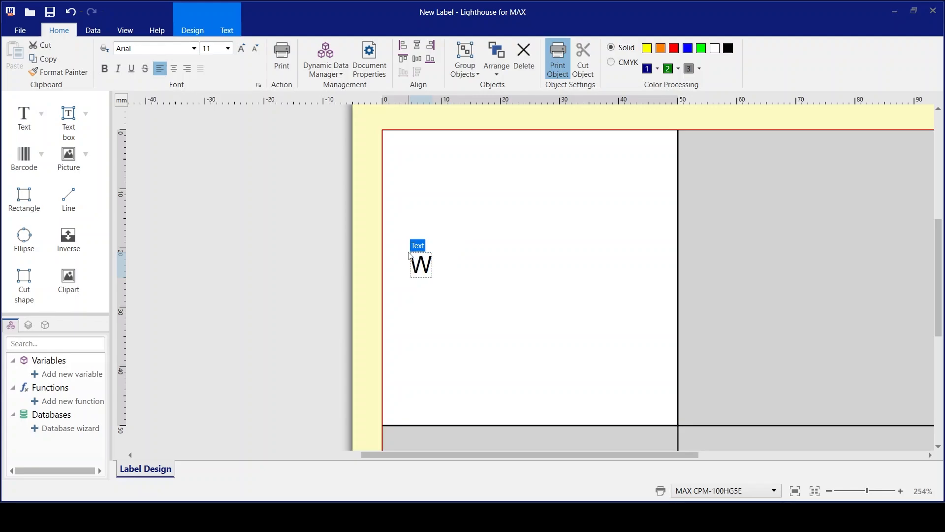
text(arning)
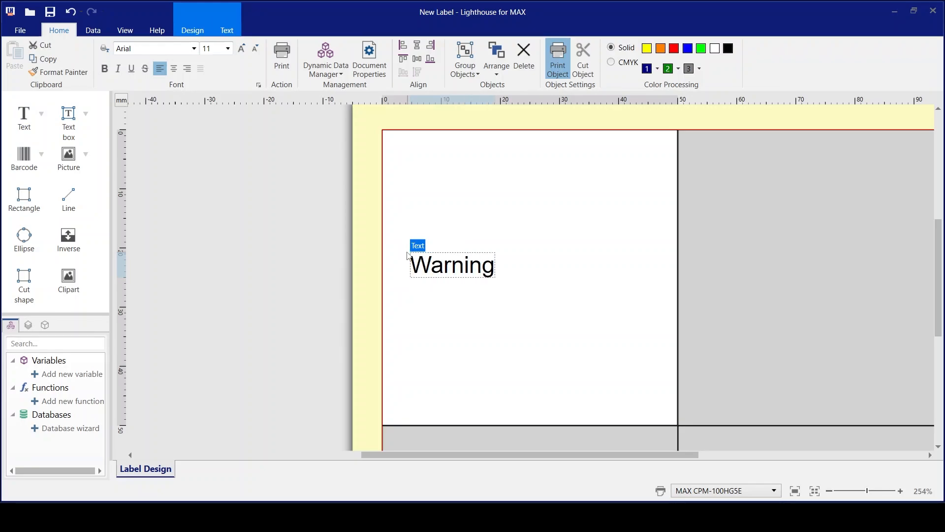
click(568, 319)
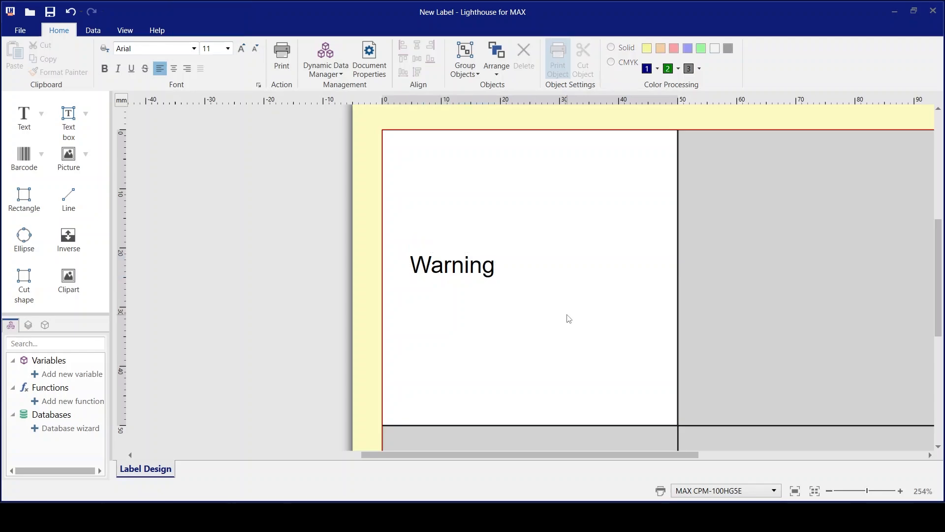
Enlarge the "Warning" text to about size 16 and move it about 3 mm from the label's left edge, keeping the Arial font.
click(468, 268)
drag(471, 268, 530, 256)
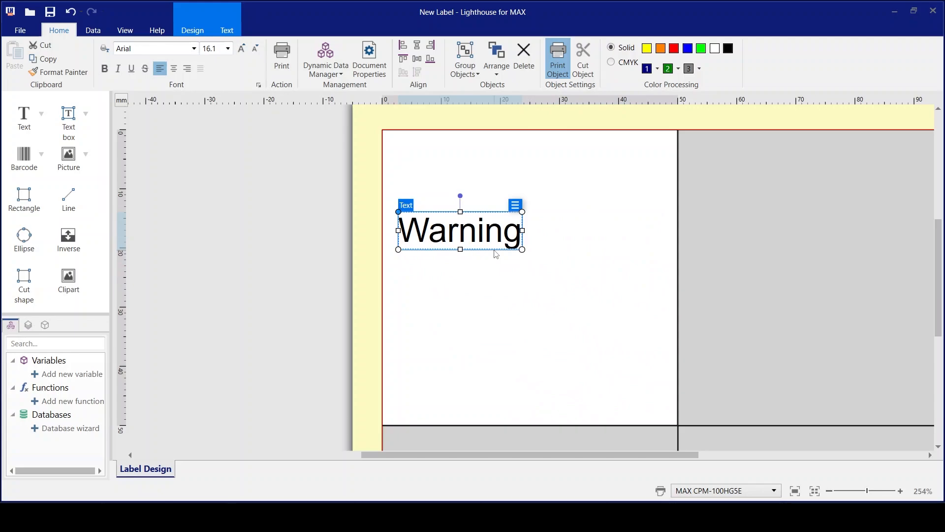
click(194, 48)
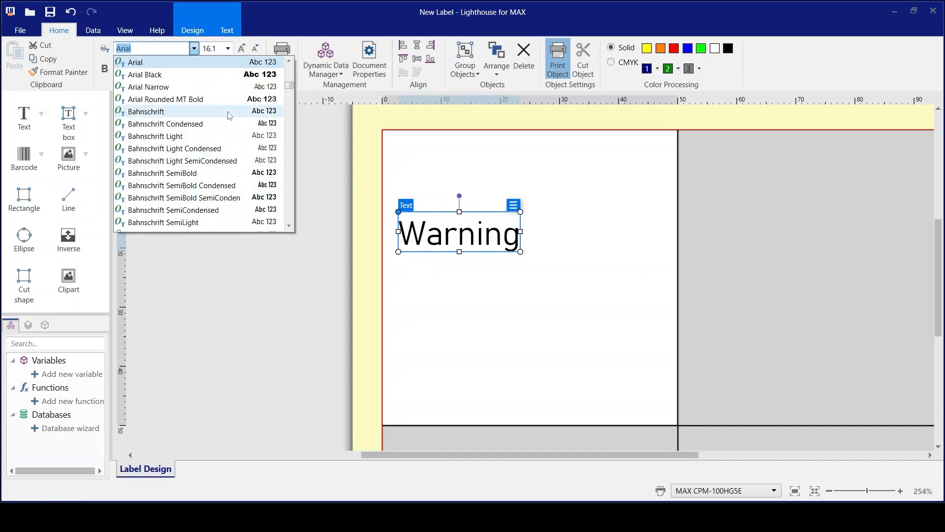
click(228, 62)
Try size 20 for the "Warning" text, set its size to 15 instead, and make it bold.
click(227, 48)
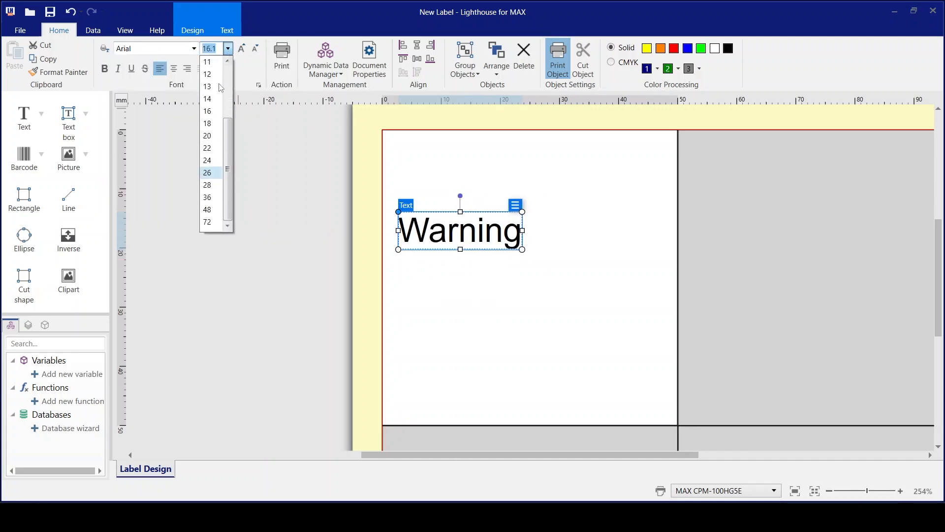
click(208, 136)
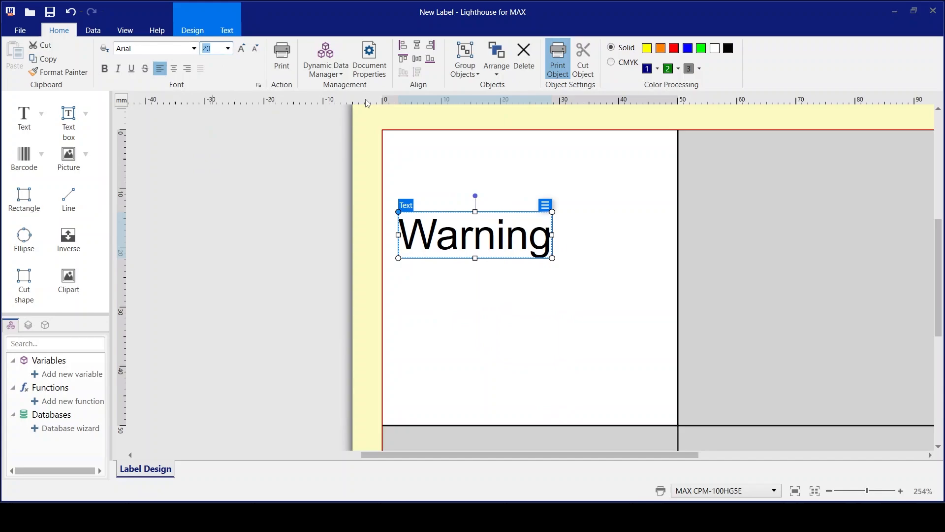
text(15)
key(Return)
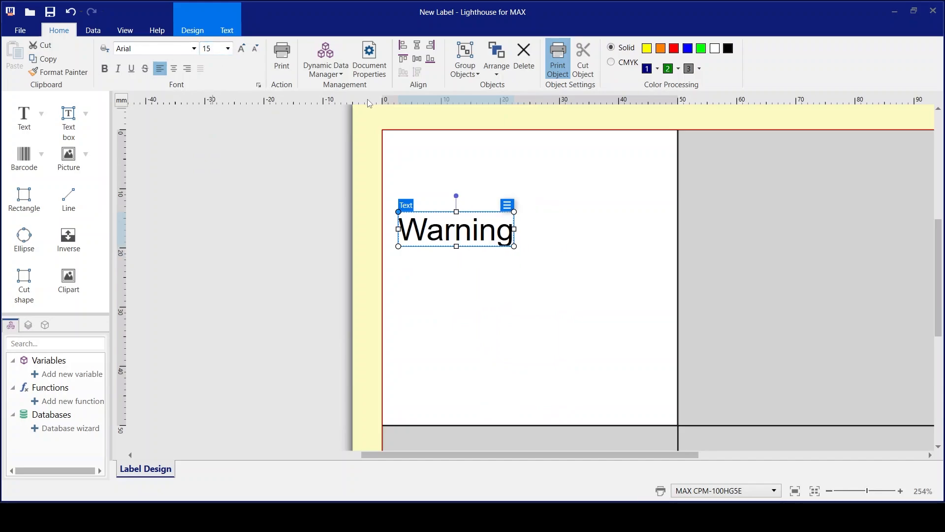
click(109, 71)
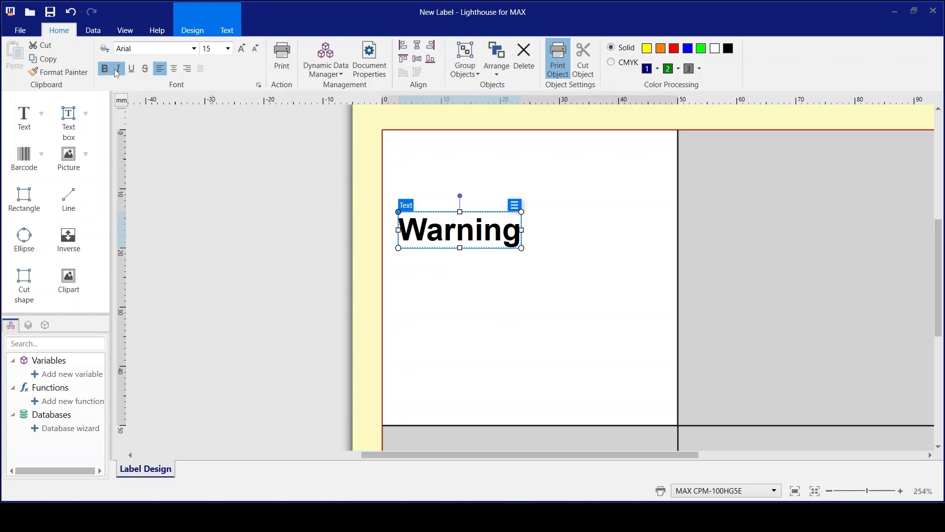
Try italic and underline formatting on the "Warning" text and turn both off again, keeping it bold.
click(116, 72)
click(133, 73)
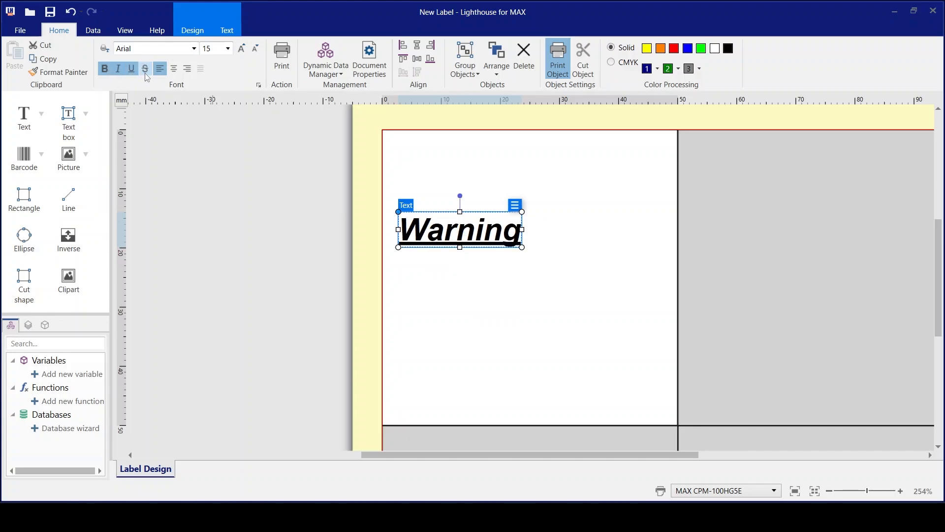
click(131, 70)
click(118, 69)
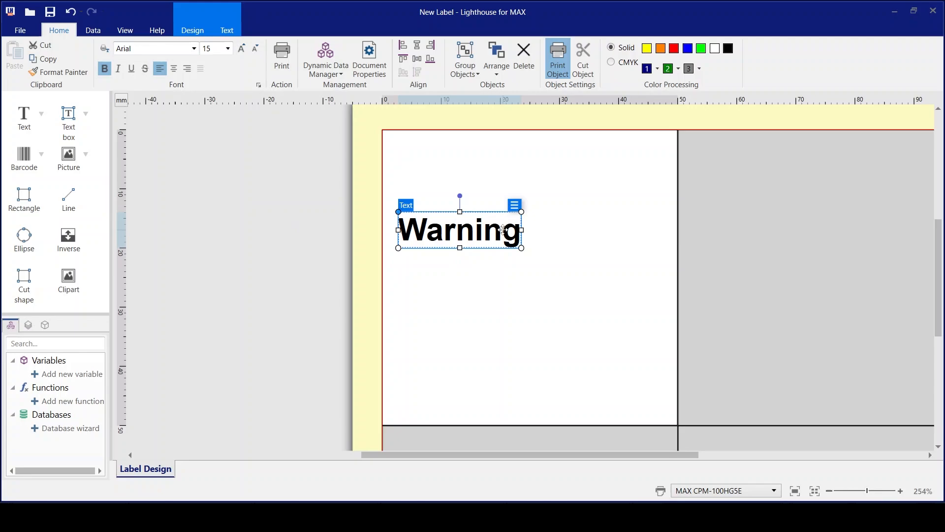
Change the text object's content to "Warning!" and review its style, position and general properties.
click(516, 208)
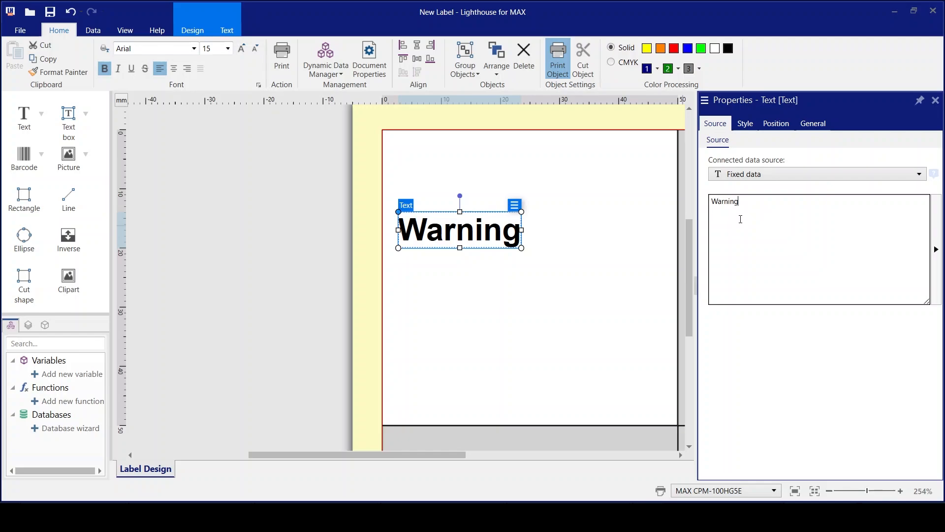
text(!)
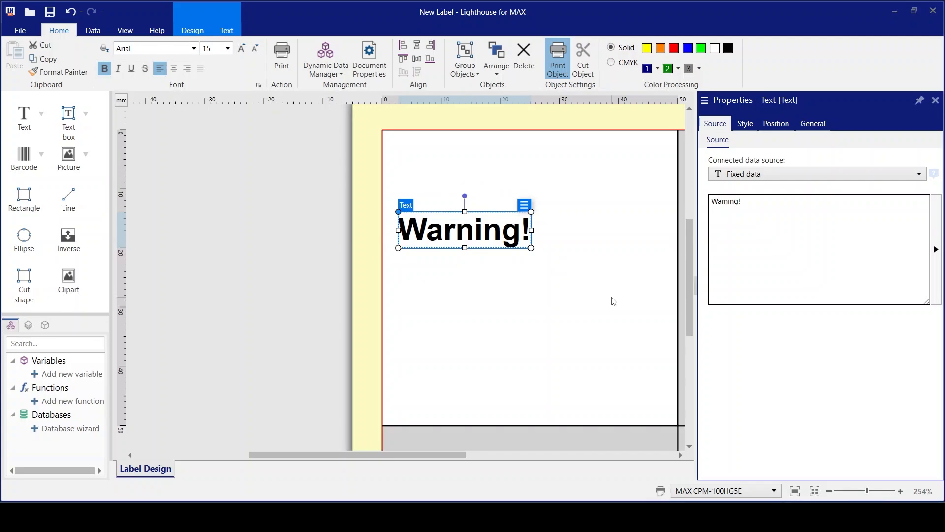
click(746, 123)
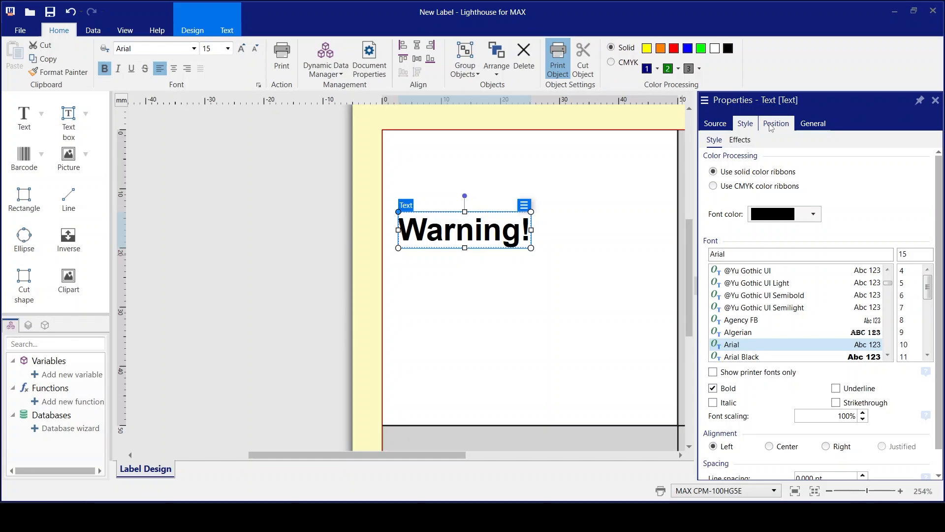
click(773, 126)
click(808, 125)
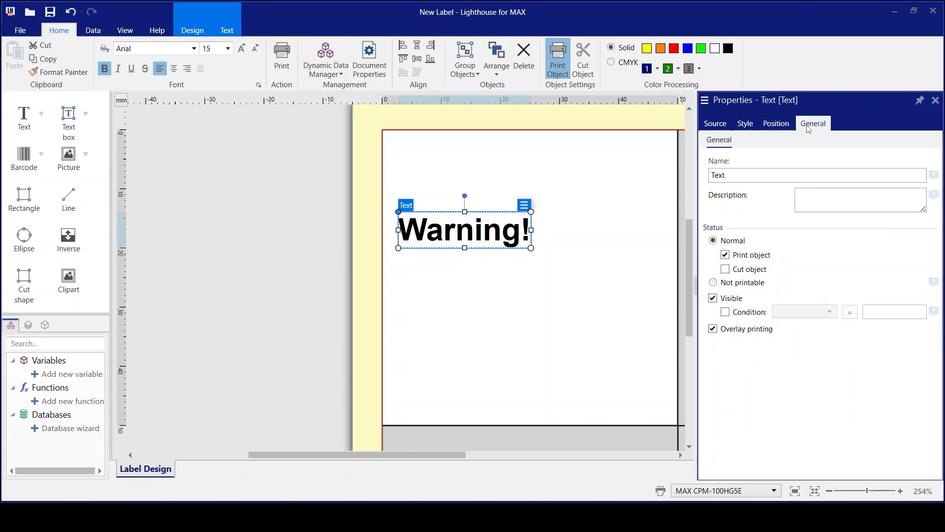
click(748, 126)
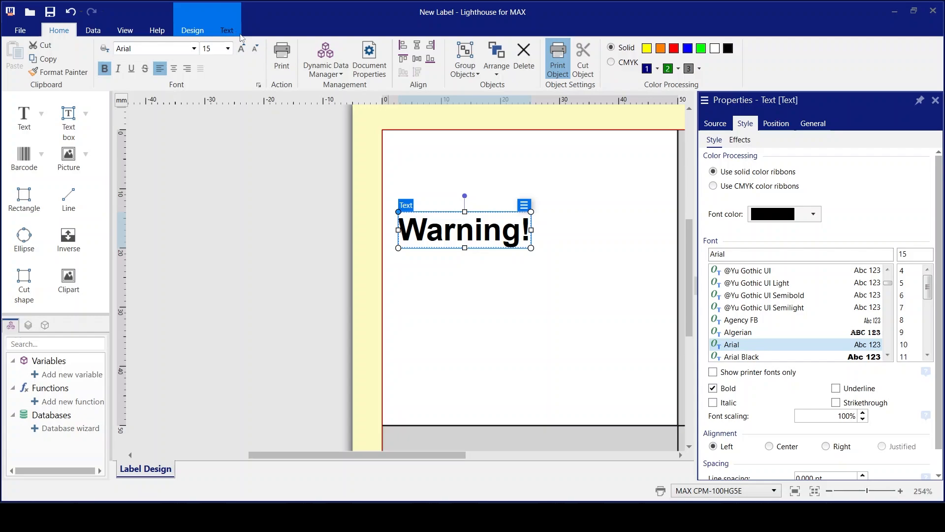
click(936, 101)
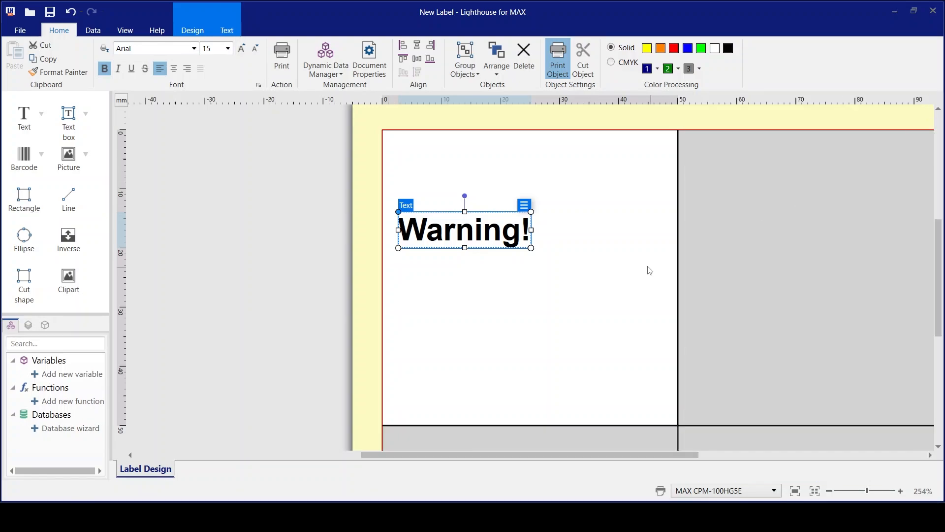
Move the "Warning!" text to the lower part of the label and add a text box about 25 × 14 mm above it.
drag(466, 231, 477, 339)
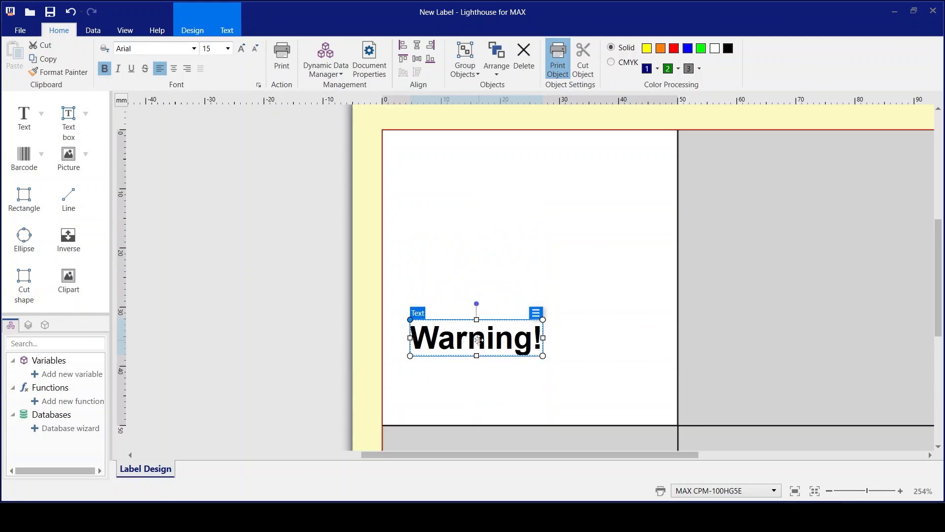
click(69, 120)
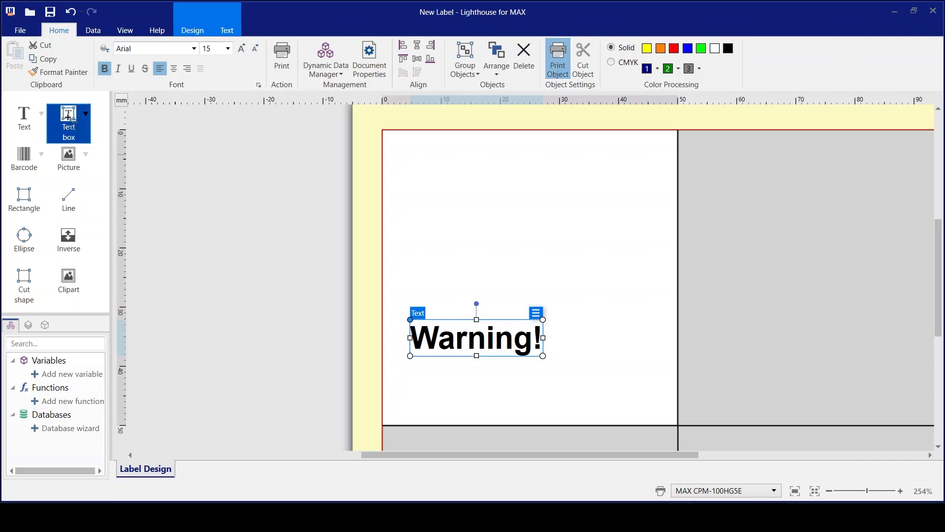
click(415, 152)
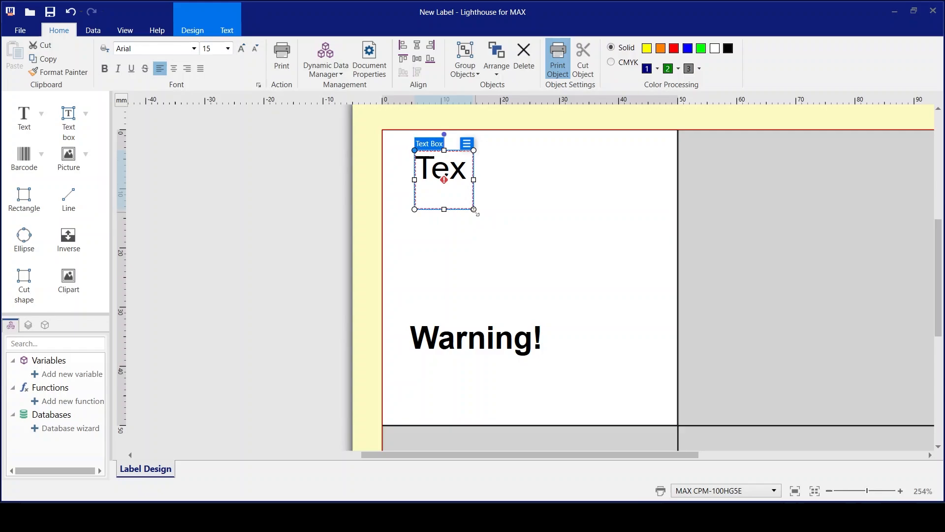
drag(473, 209, 562, 235)
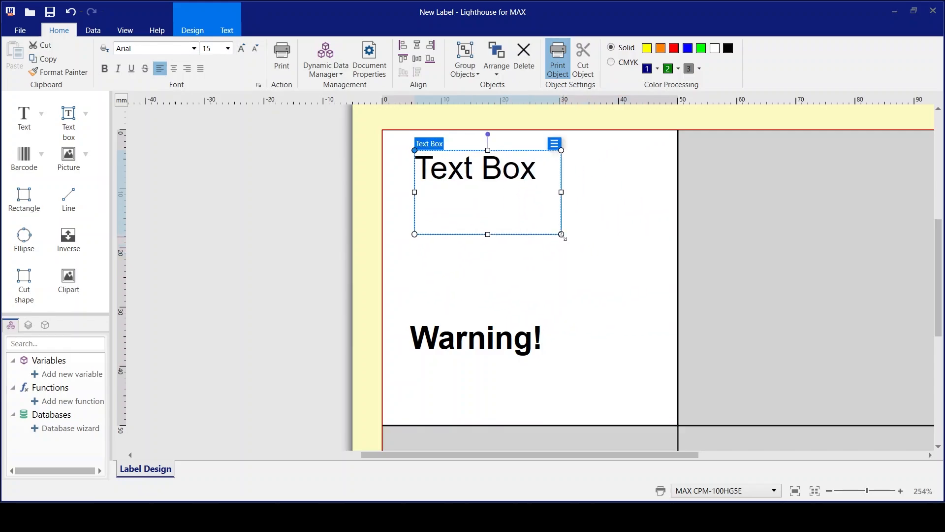
click(464, 265)
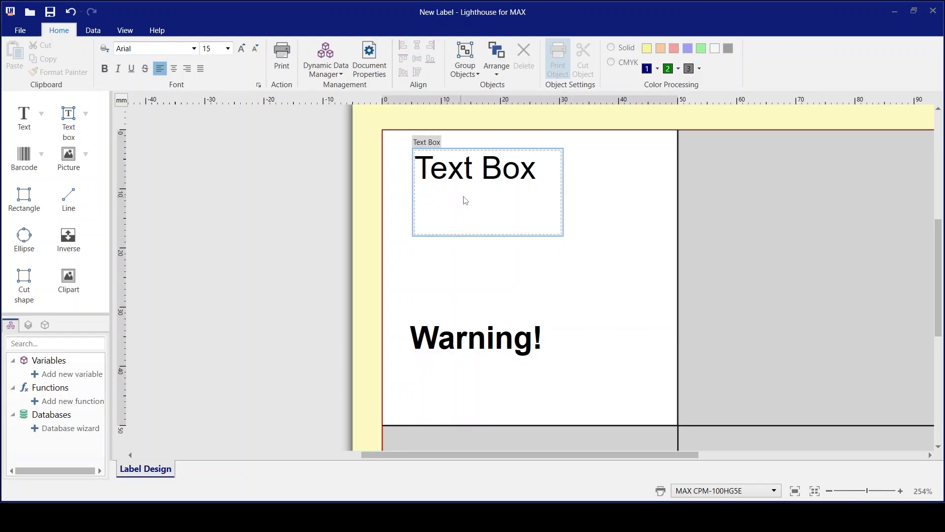
Try the text box at the label's upper-right corner, move it back toward the left edge, and delete it.
click(476, 179)
drag(476, 194, 589, 183)
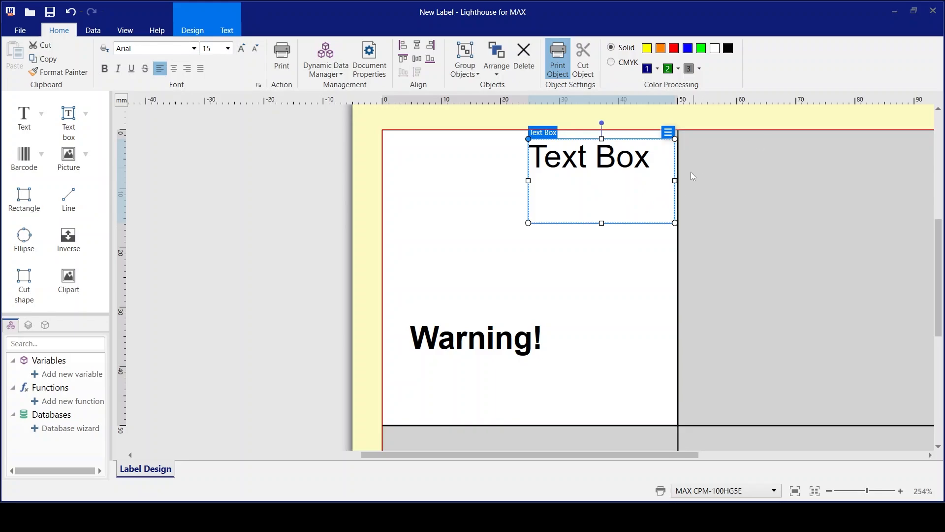
drag(640, 185, 527, 184)
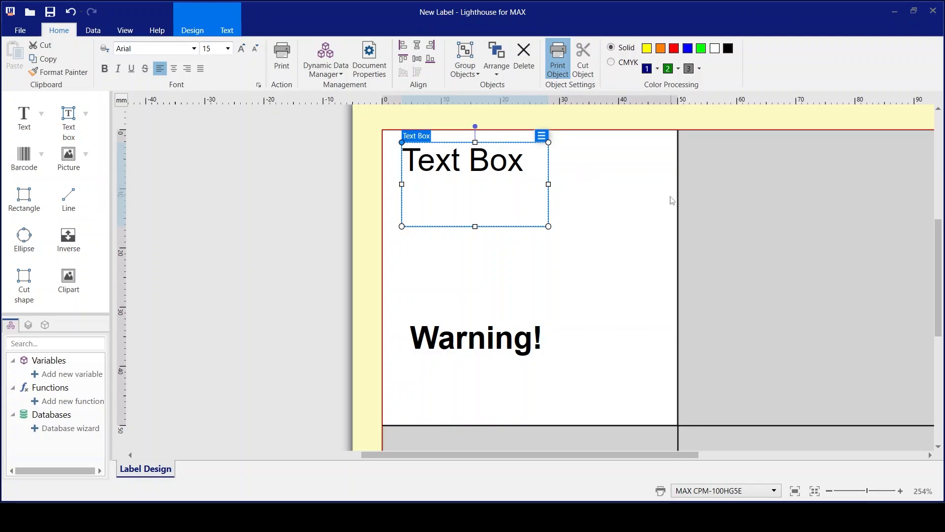
click(646, 215)
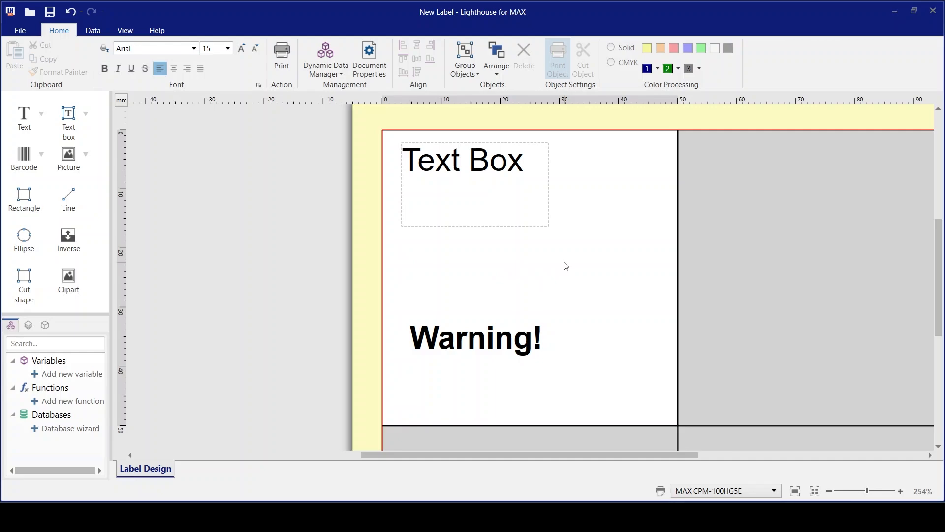
click(538, 222)
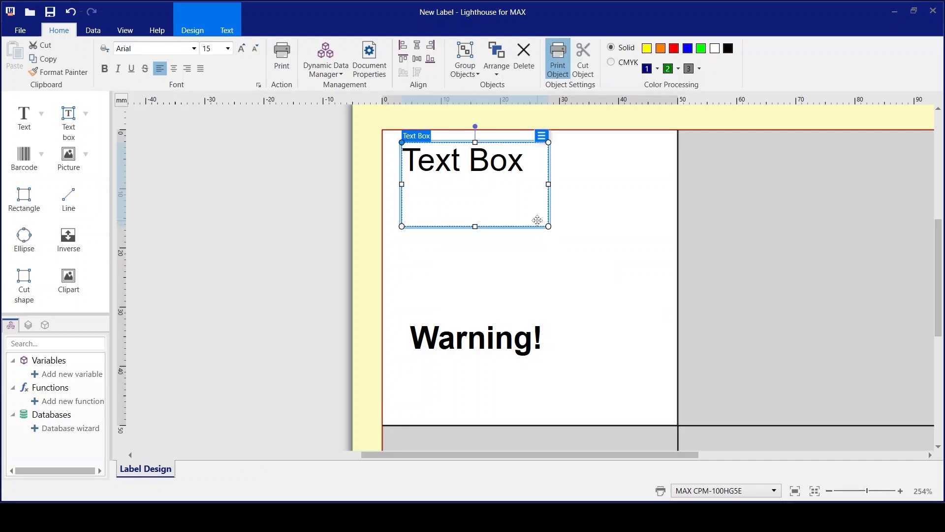
key(Delete)
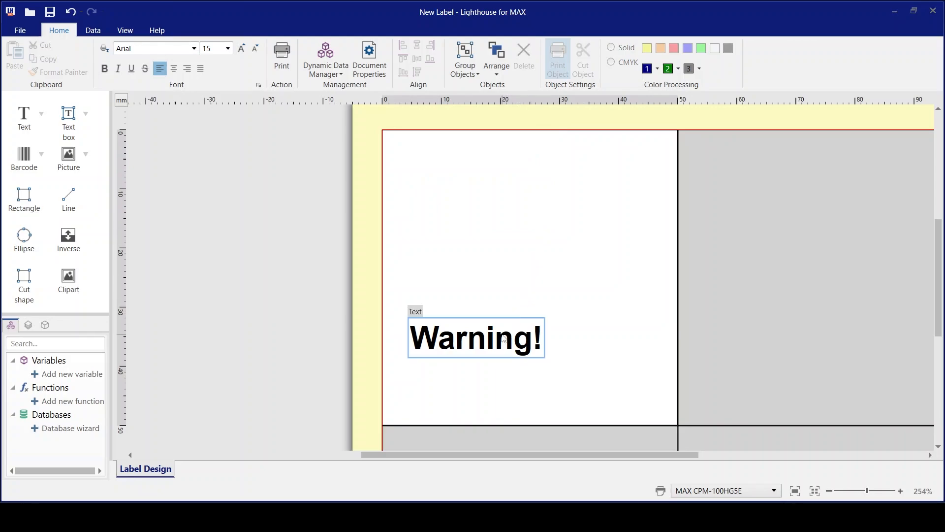
Move the "Warning!" text toward the label's upper left and try aligning it with each label edge, ending top-aligned and horizontally centered.
drag(500, 330, 528, 277)
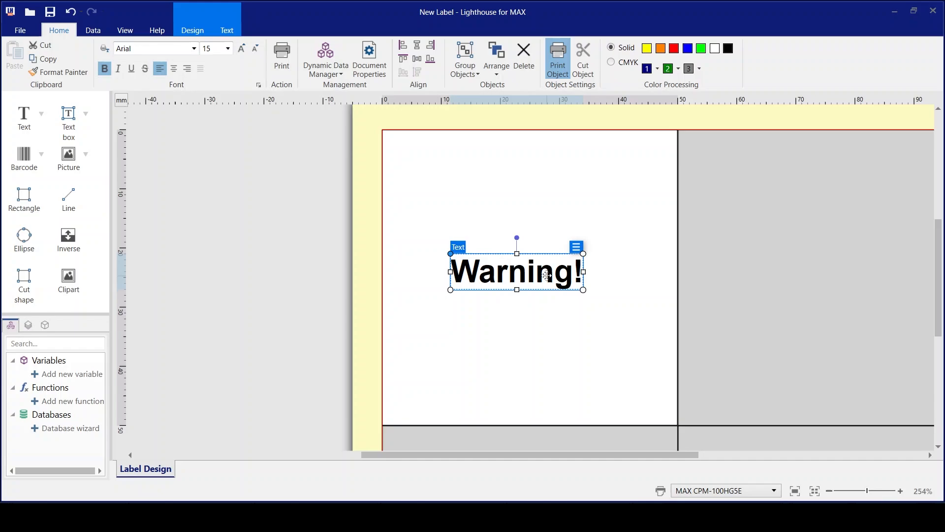
drag(545, 275, 492, 205)
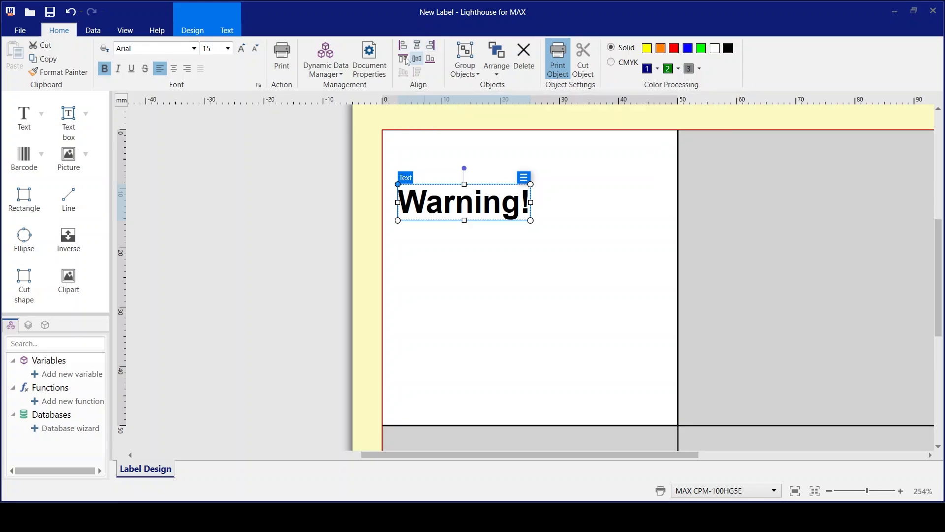
click(430, 62)
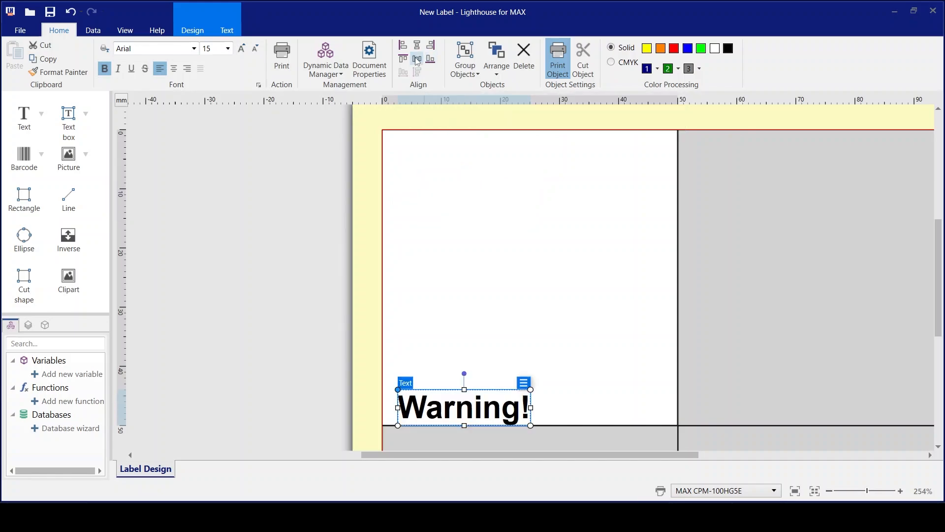
click(402, 45)
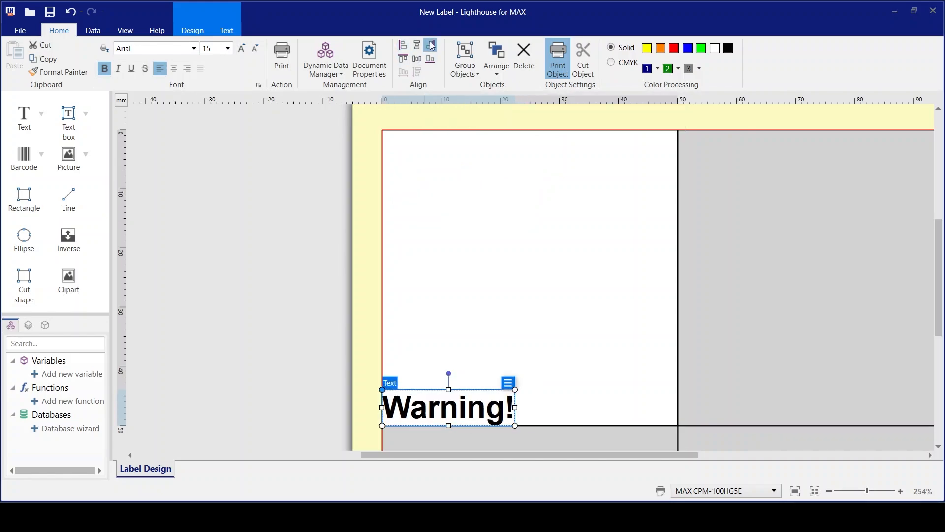
click(431, 46)
click(402, 59)
click(417, 47)
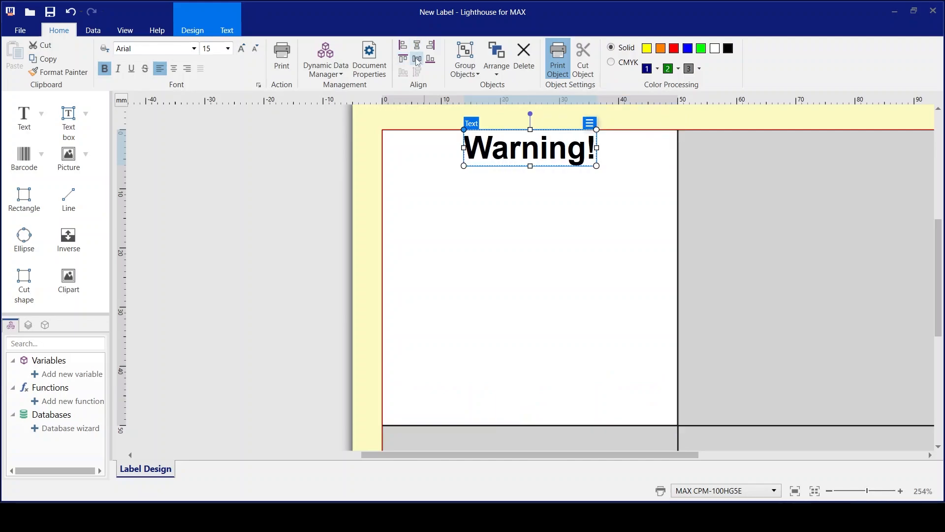
Try right and bottom alignment for the "Warning!" text, ending with it centered both horizontally and vertically on the label.
click(417, 59)
click(432, 47)
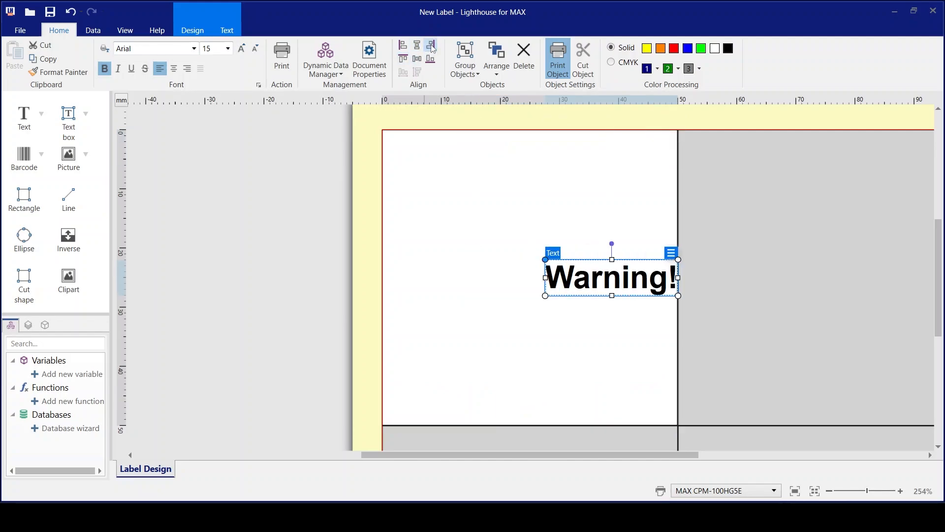
click(430, 60)
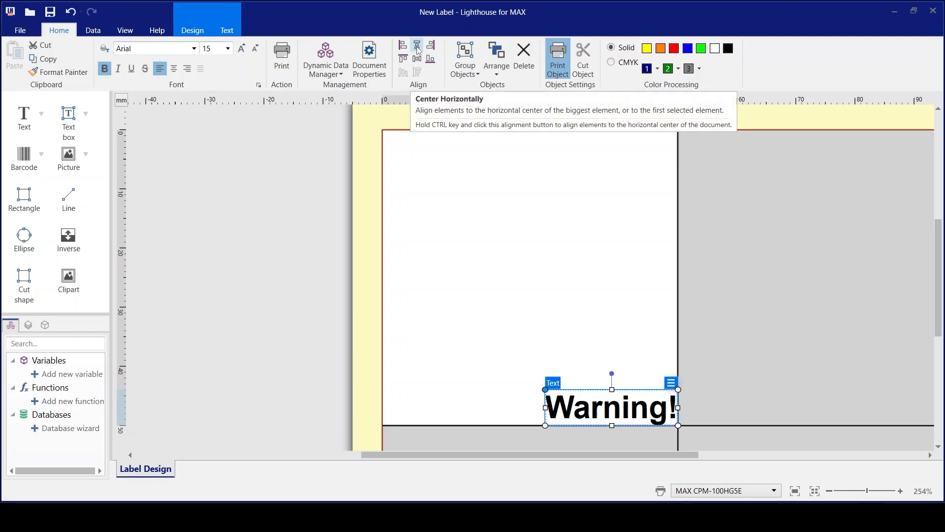
click(417, 47)
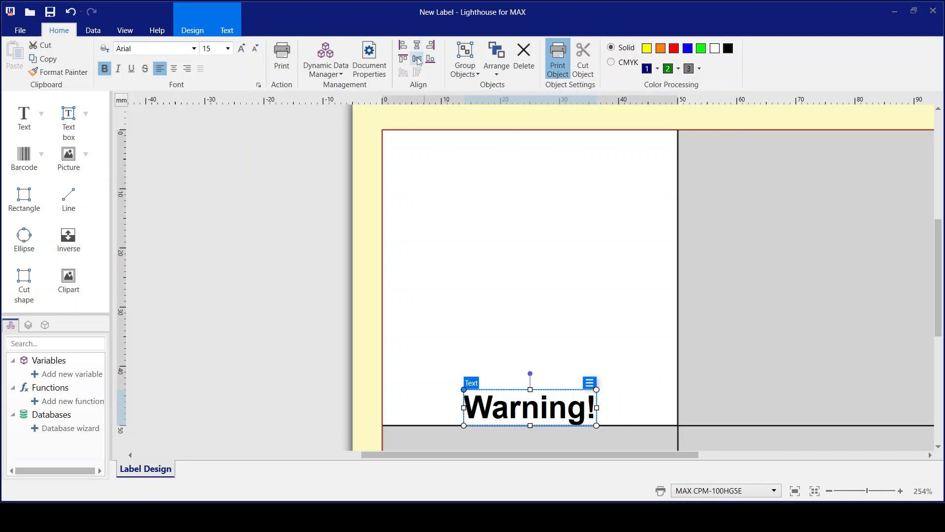
click(417, 60)
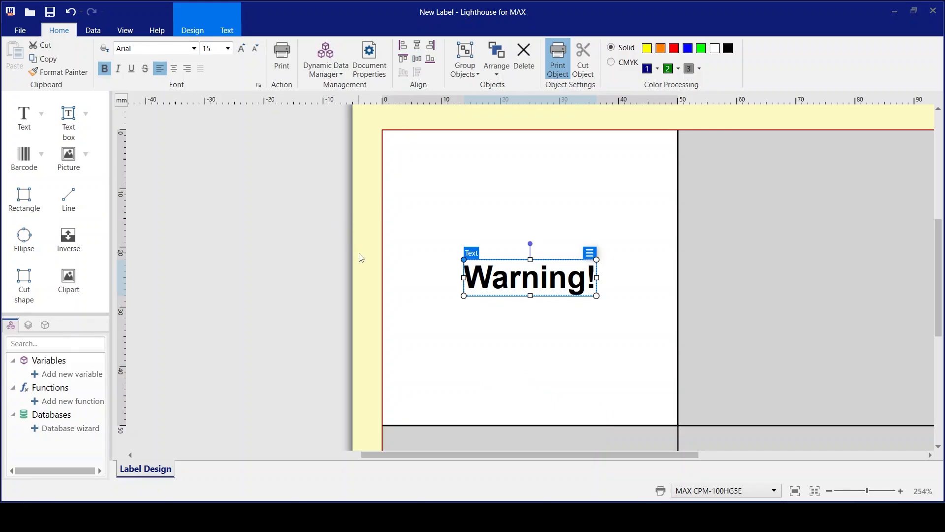
Enlarge the "Warning!" text to about size 27.3 in the lower part of the label and center it horizontally.
scroll(544, 312, down, 4)
scroll(546, 314, down, 2)
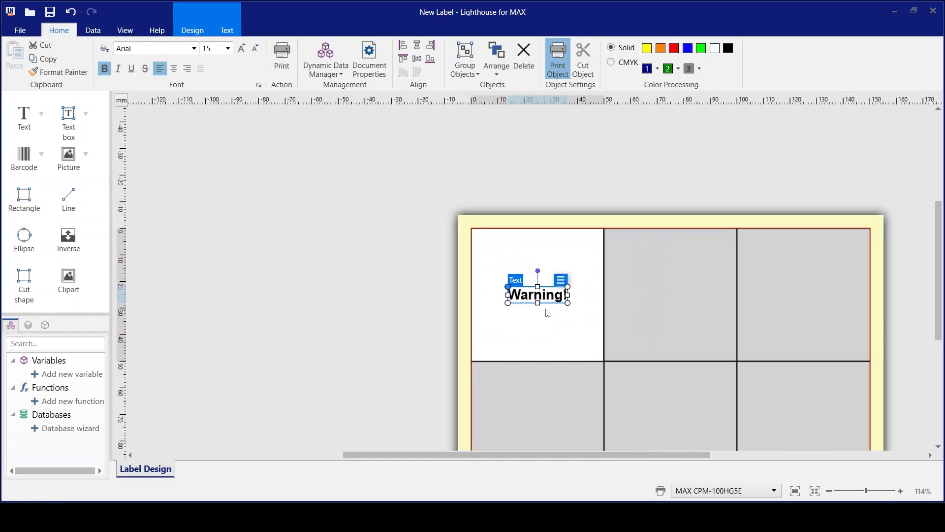
scroll(631, 324, down, 1)
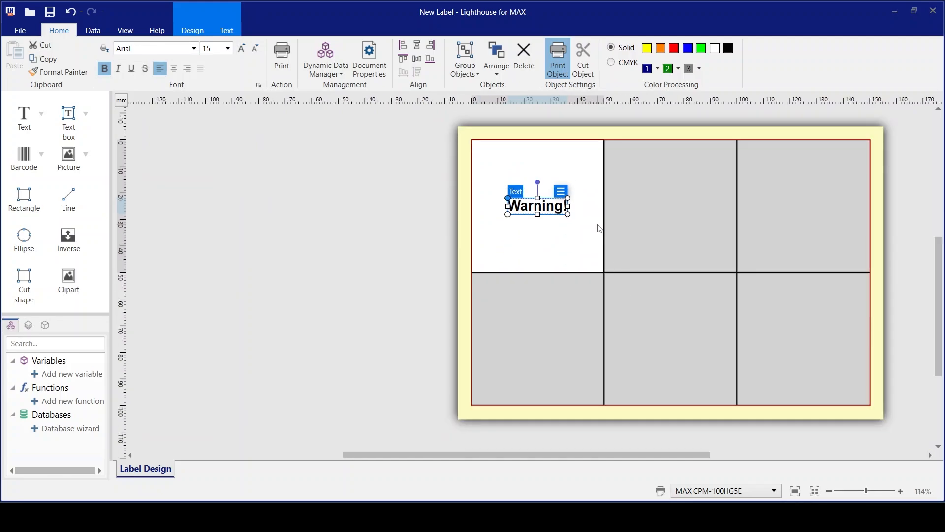
scroll(599, 228, up, 4)
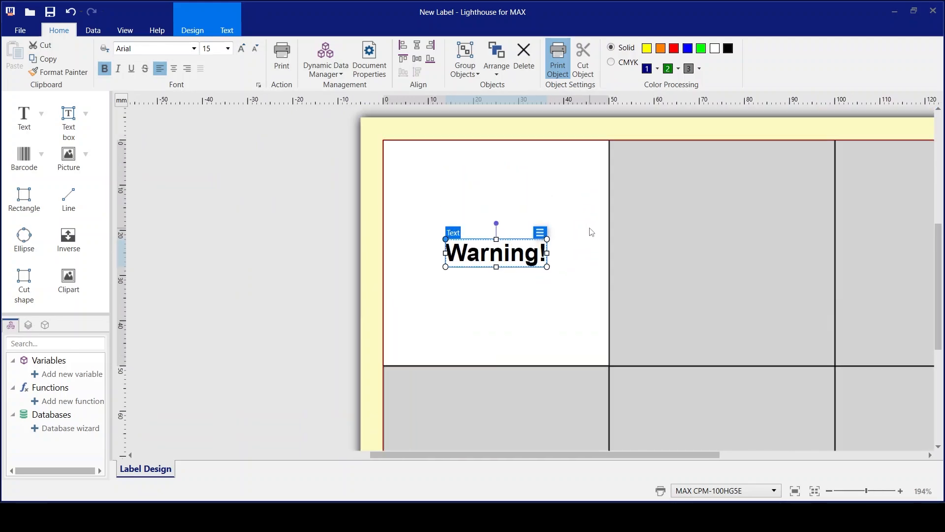
drag(459, 296, 584, 348)
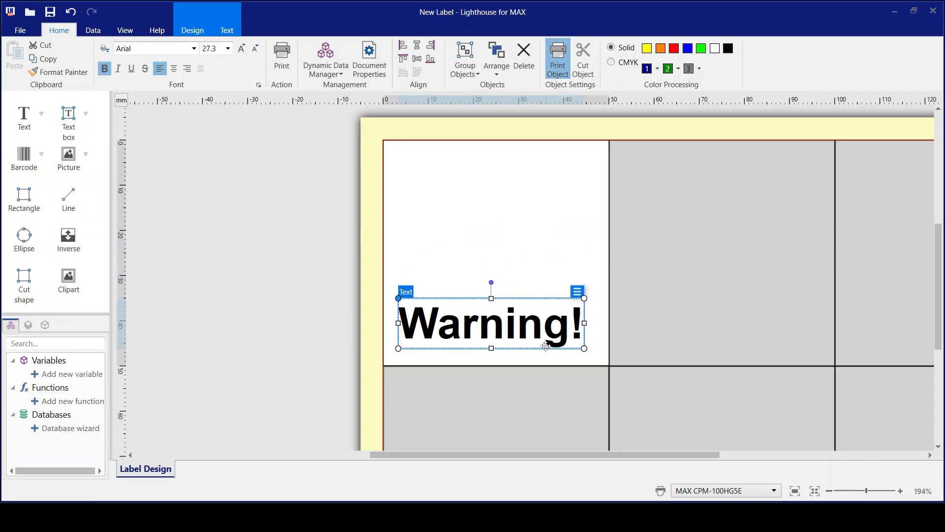
click(420, 43)
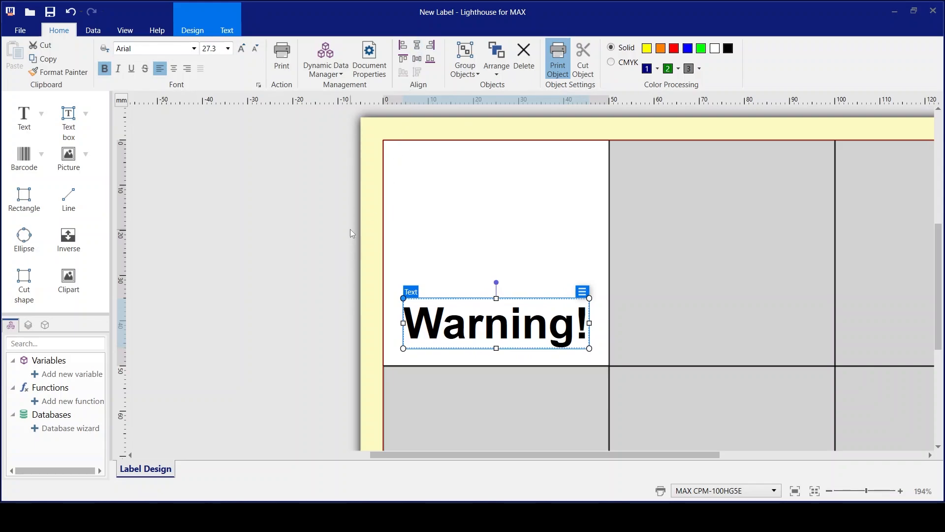
click(313, 244)
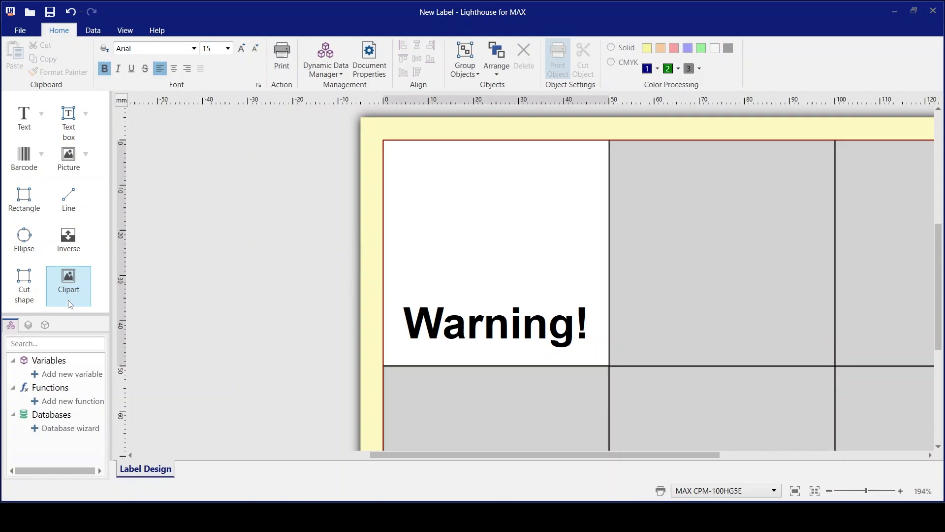
Insert the yellow exclamation-mark triangle from the CPM Warning clipart category in the upper-left part of the label.
click(64, 281)
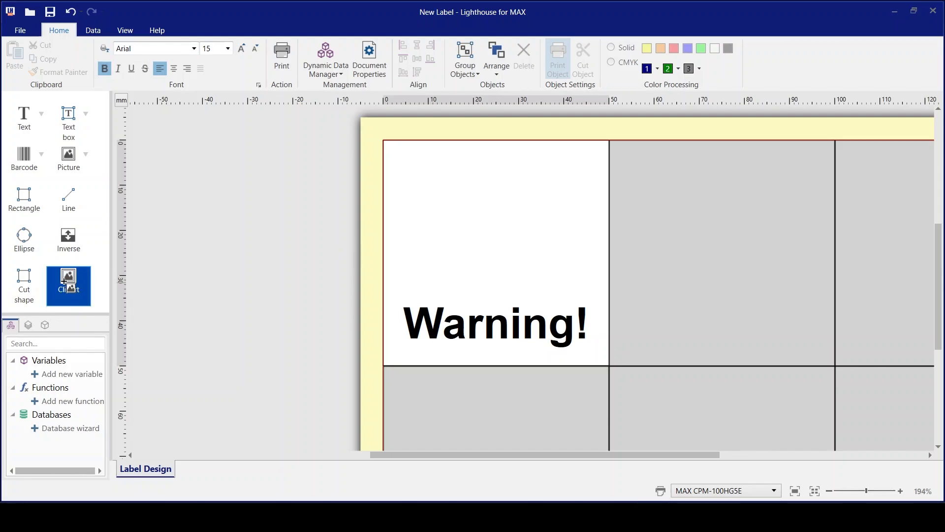
click(407, 173)
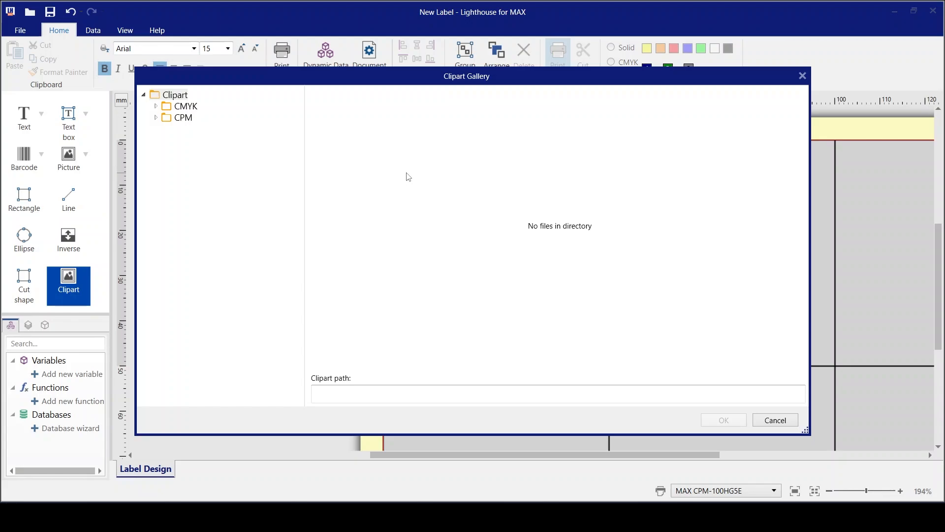
click(155, 118)
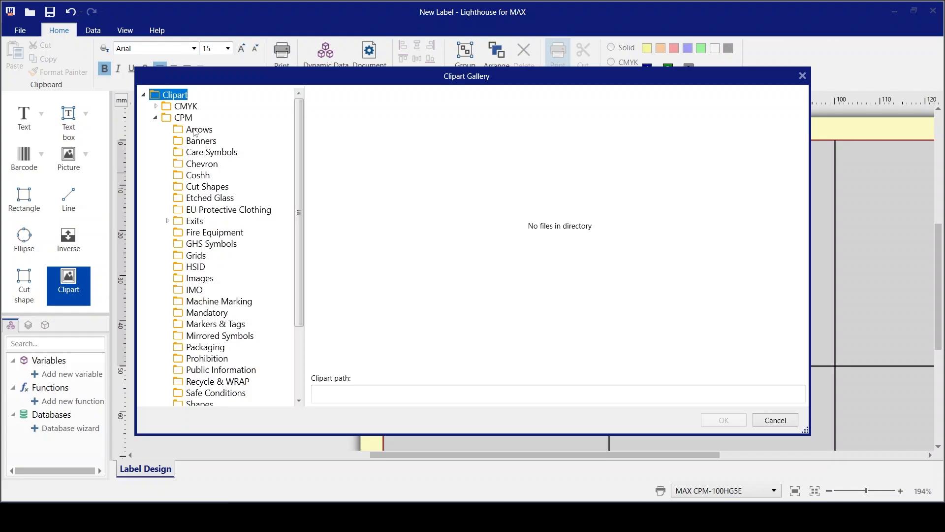
click(197, 129)
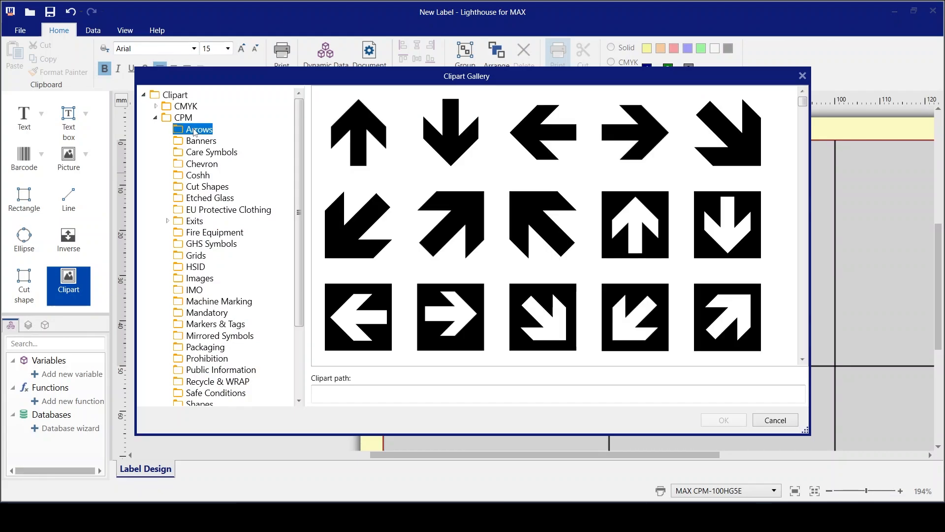
click(210, 246)
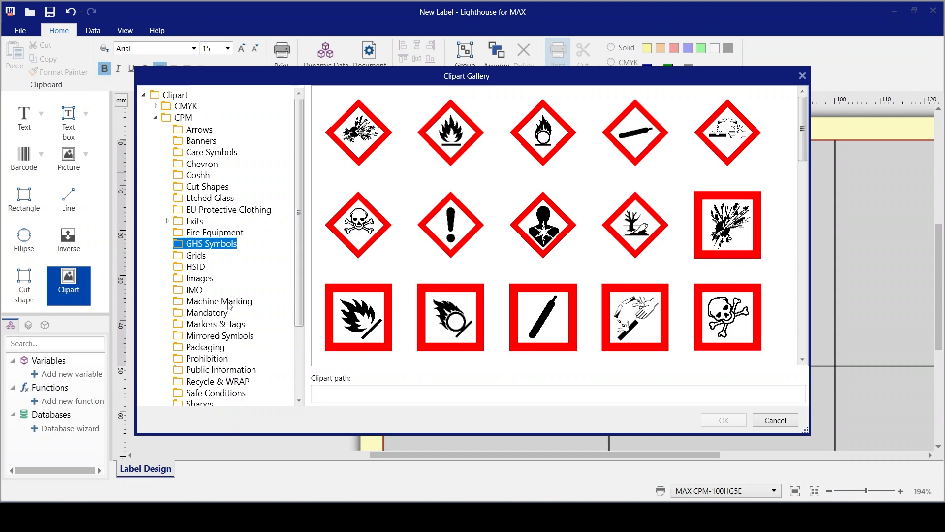
scroll(230, 306, down, 3)
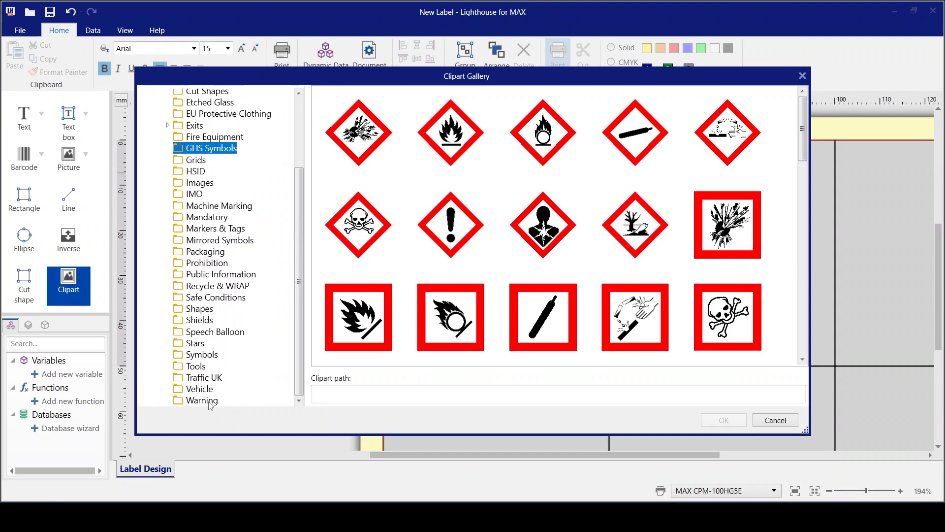
click(223, 400)
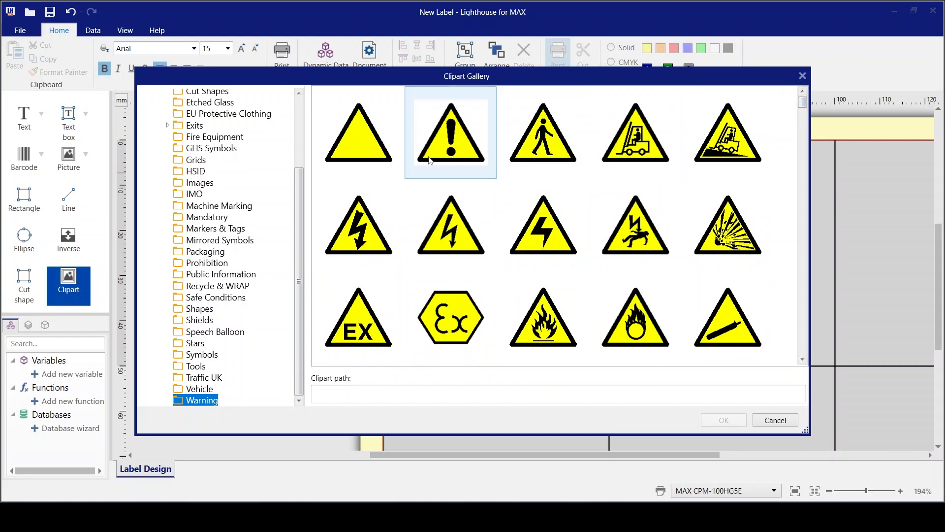
drag(803, 102, 808, 228)
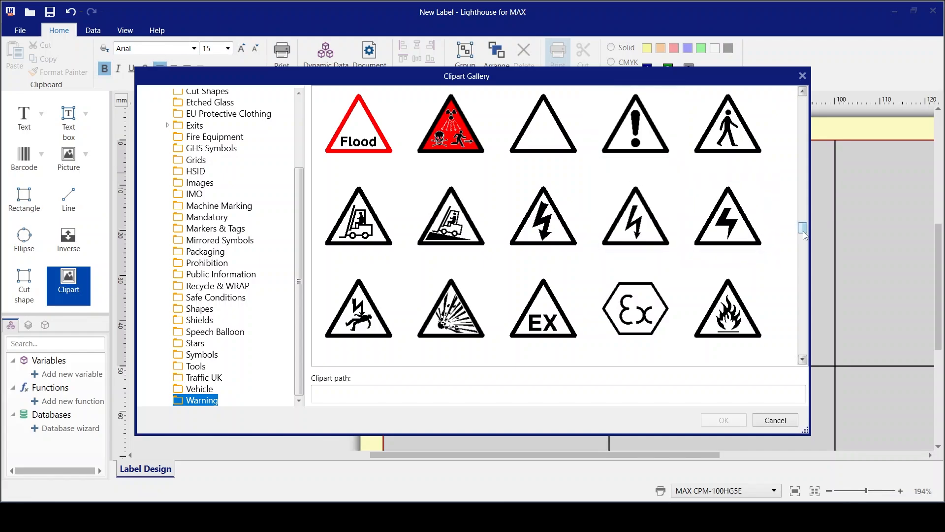
drag(803, 233, 805, 107)
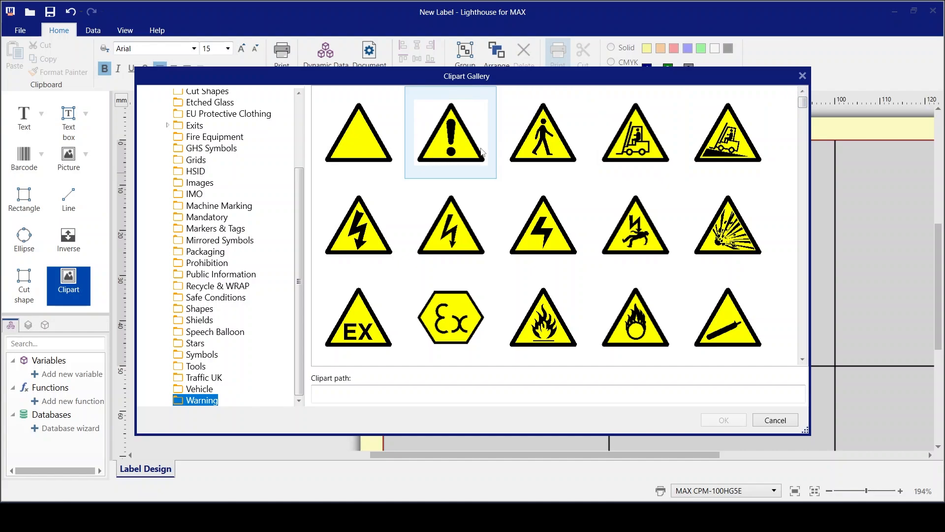
click(454, 144)
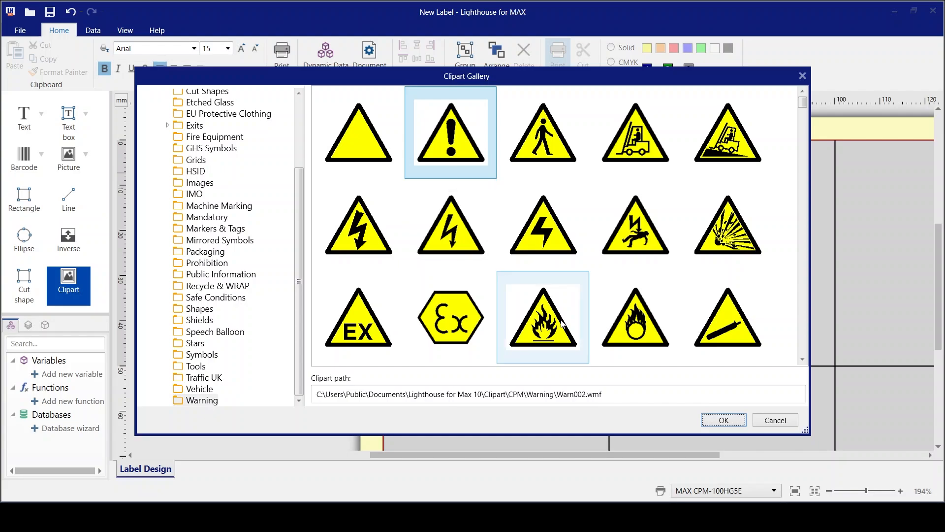
click(723, 420)
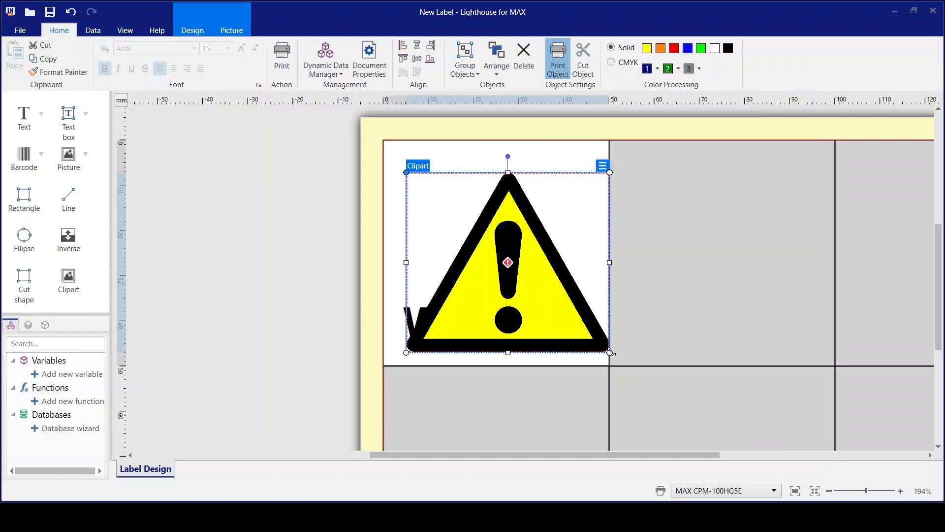
Shrink the yellow triangle to about 22 mm wide, try right and bottom alignment, and place it near the label's upper-left corner.
drag(610, 352, 507, 262)
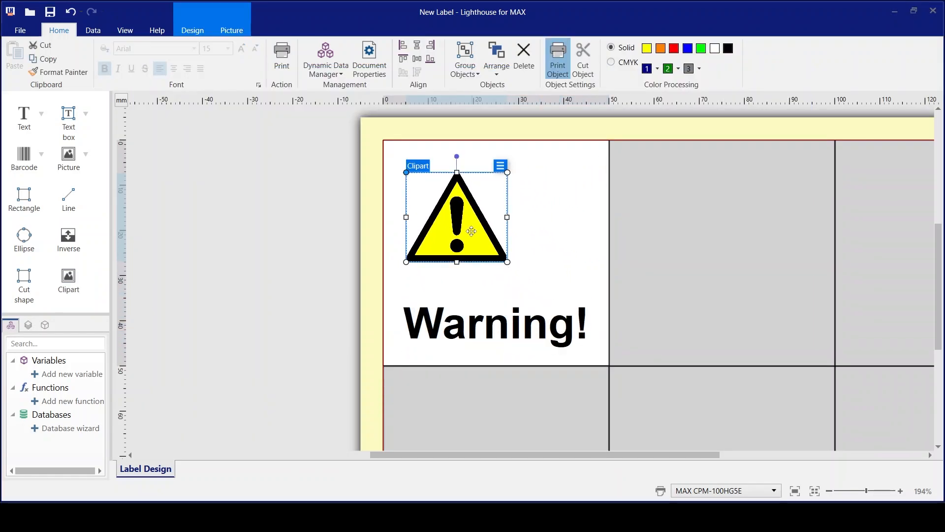
drag(470, 229, 458, 211)
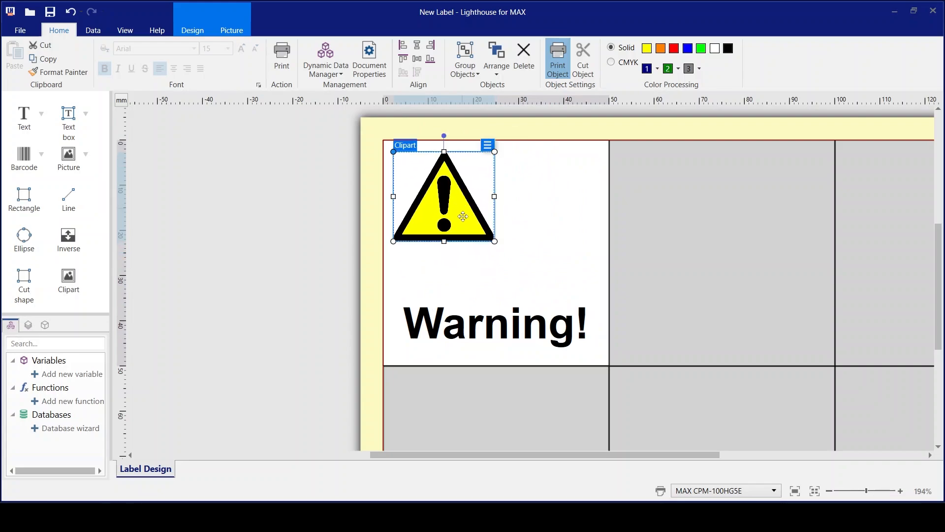
click(429, 46)
click(430, 46)
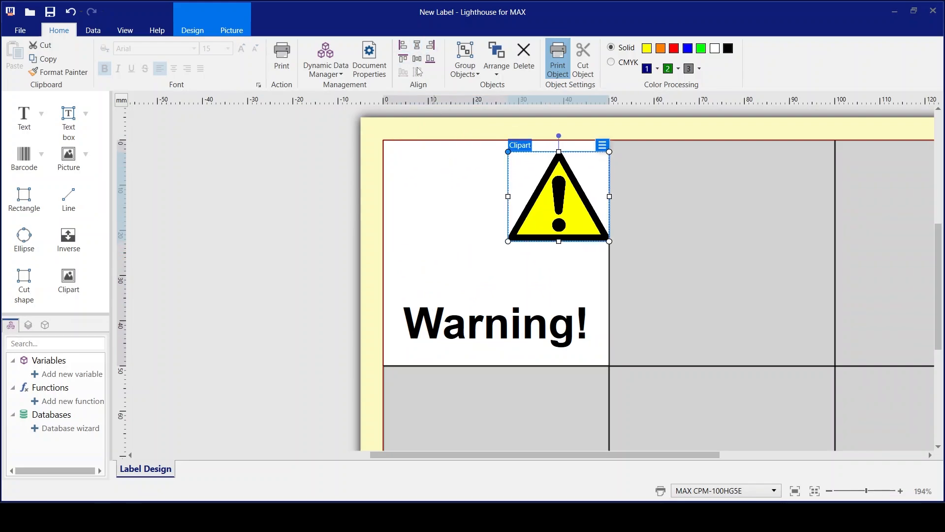
click(431, 59)
drag(563, 319, 450, 206)
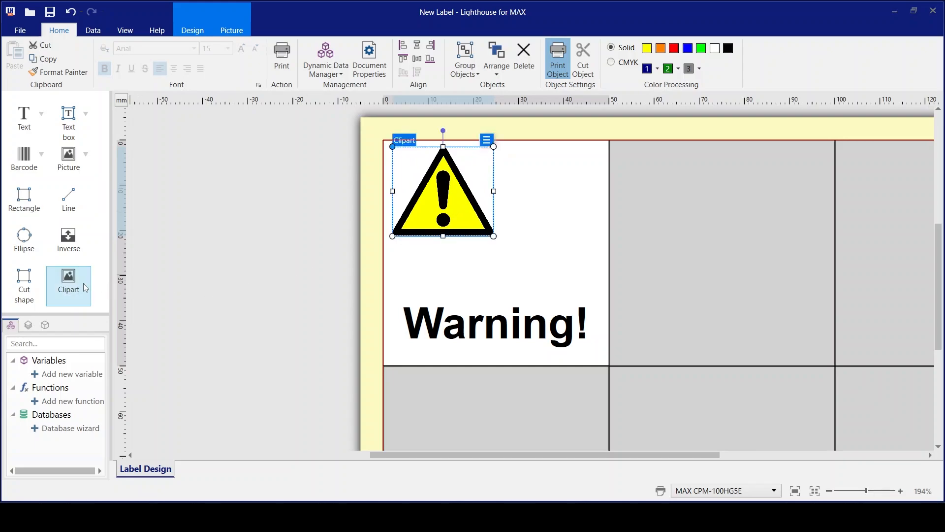
Insert the black-outlined exclamation-mark triangle from the CPM Warning clipart category below the yellow triangle.
click(69, 285)
click(448, 263)
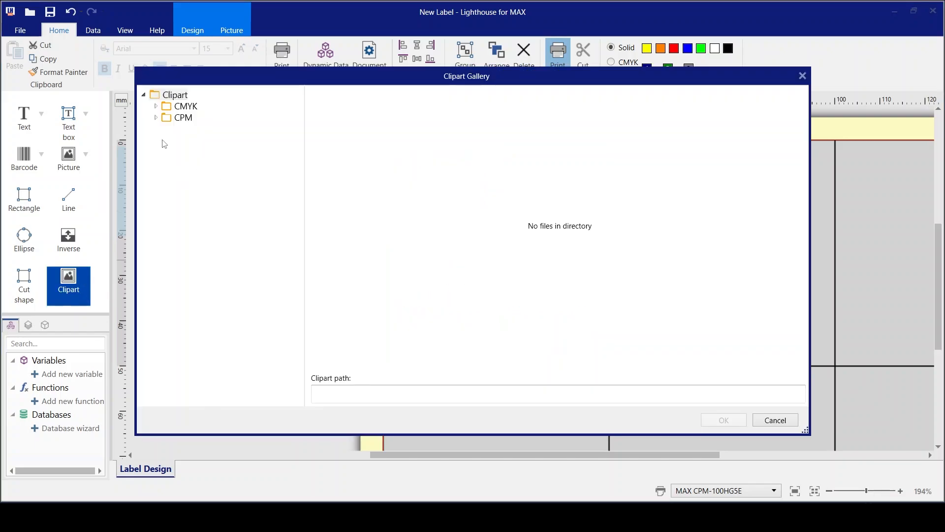
click(156, 120)
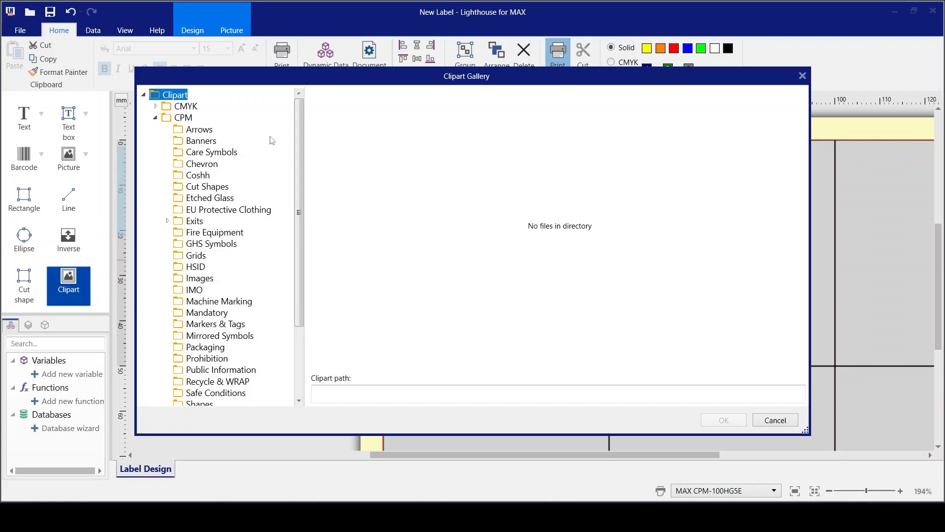
drag(300, 117, 238, 376)
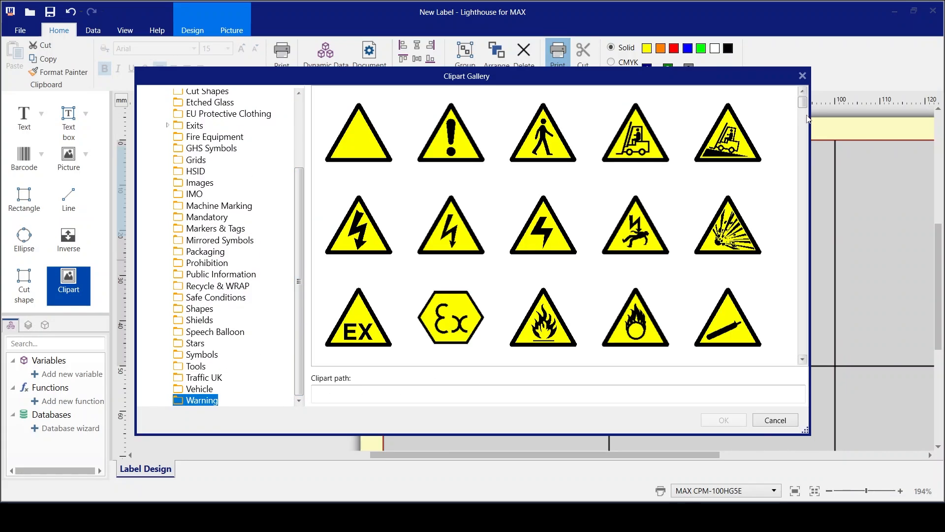
drag(802, 98, 802, 231)
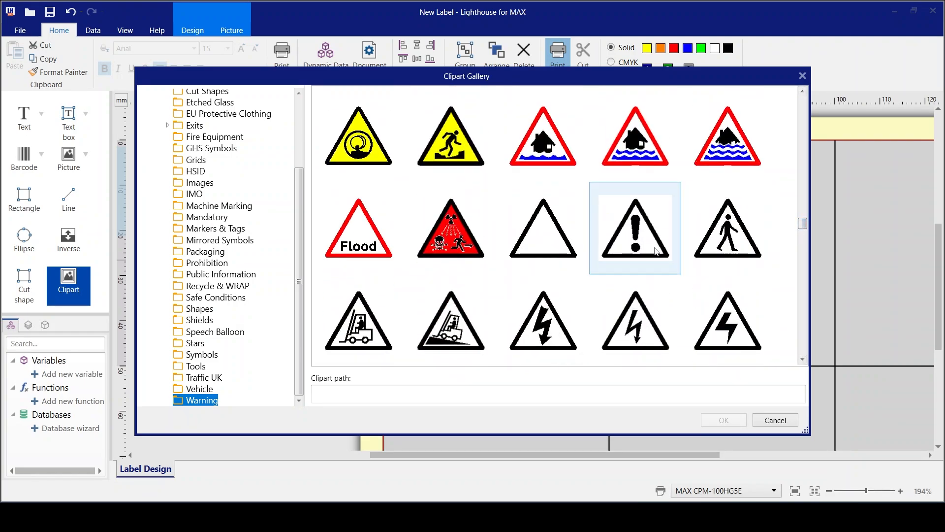
click(635, 227)
click(716, 421)
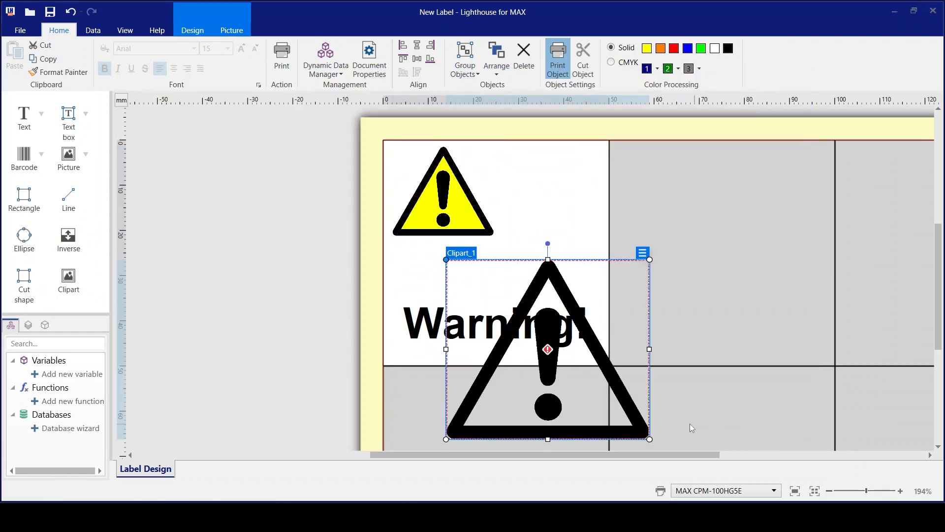
Shrink the black-outlined triangle to about 25 mm wide and move it above the "Warning!" text, right of the yellow triangle.
drag(649, 439, 560, 360)
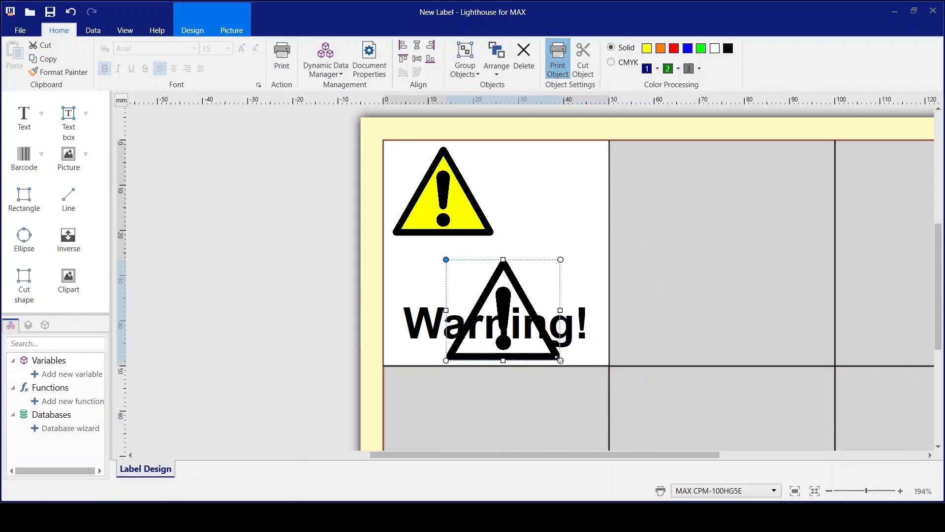
click(534, 273)
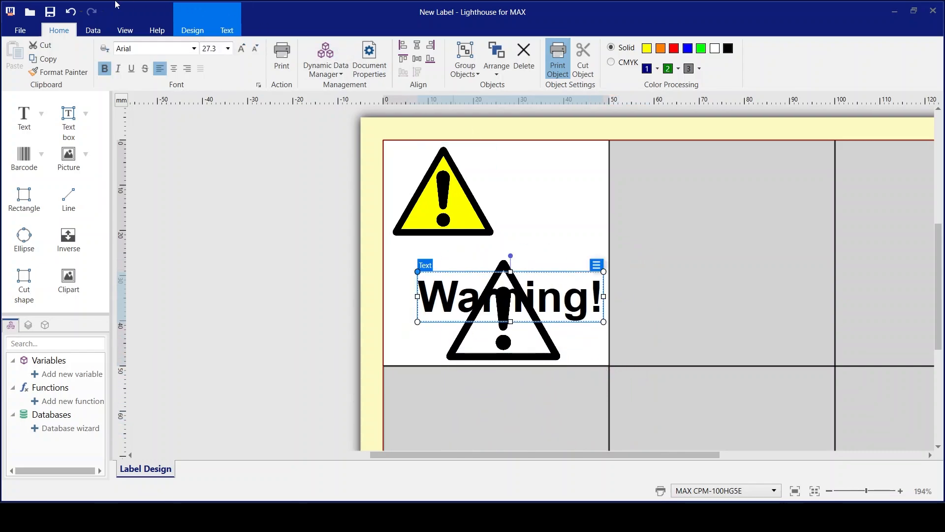
click(70, 13)
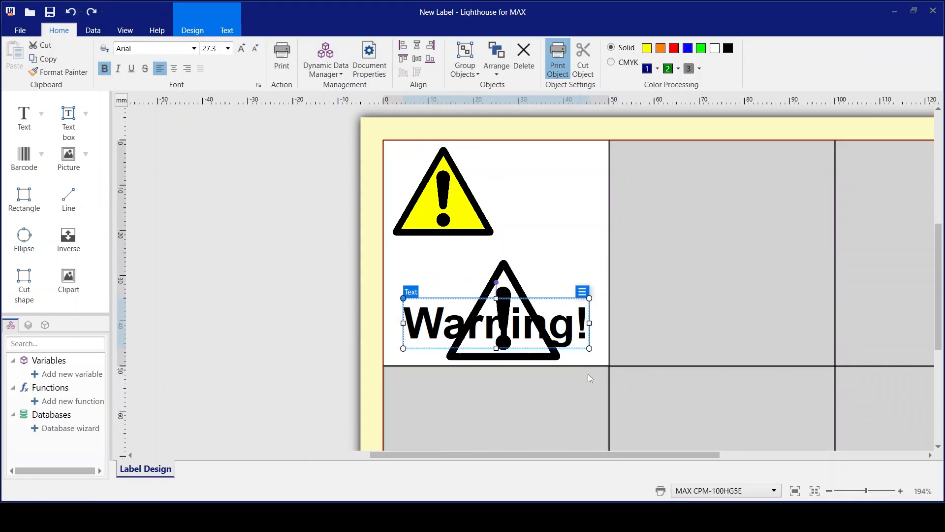
click(503, 258)
drag(503, 259, 549, 196)
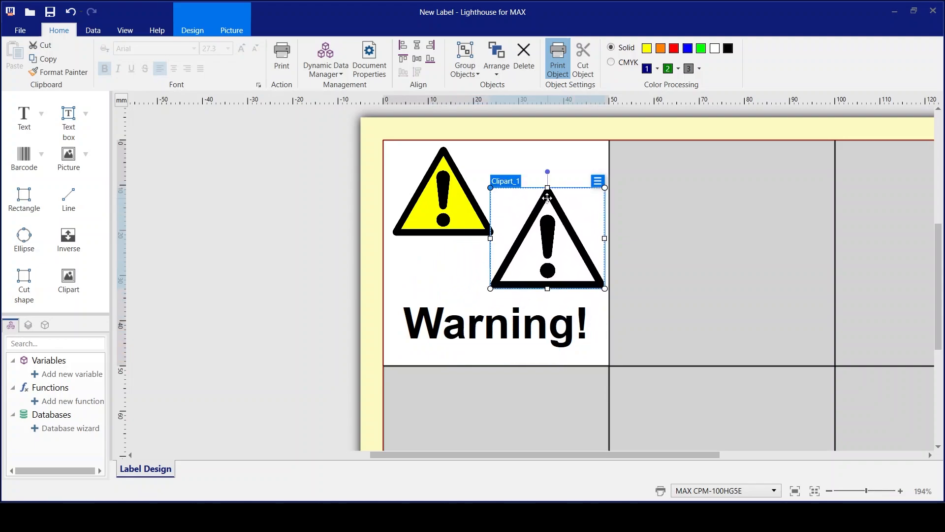
Try yellow, orange, red, blue and green on the "Warning!" text, ending with black.
click(538, 329)
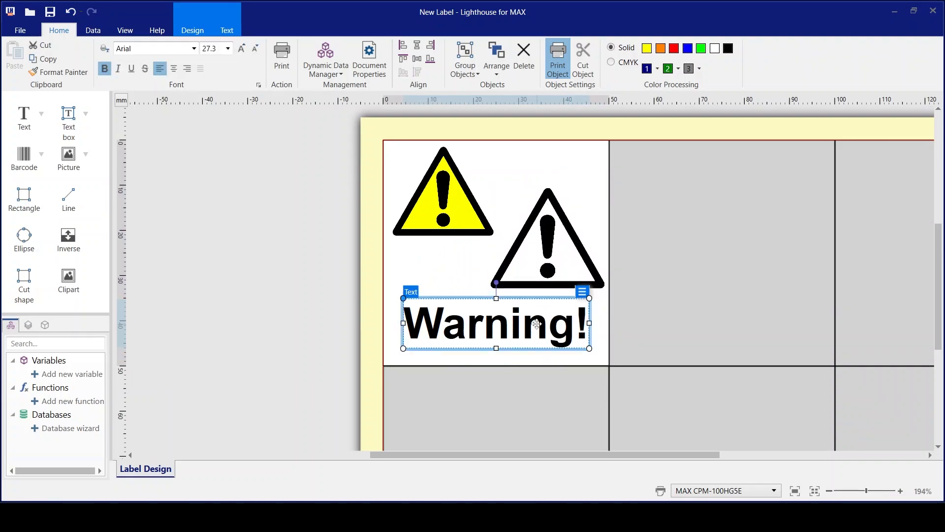
click(647, 48)
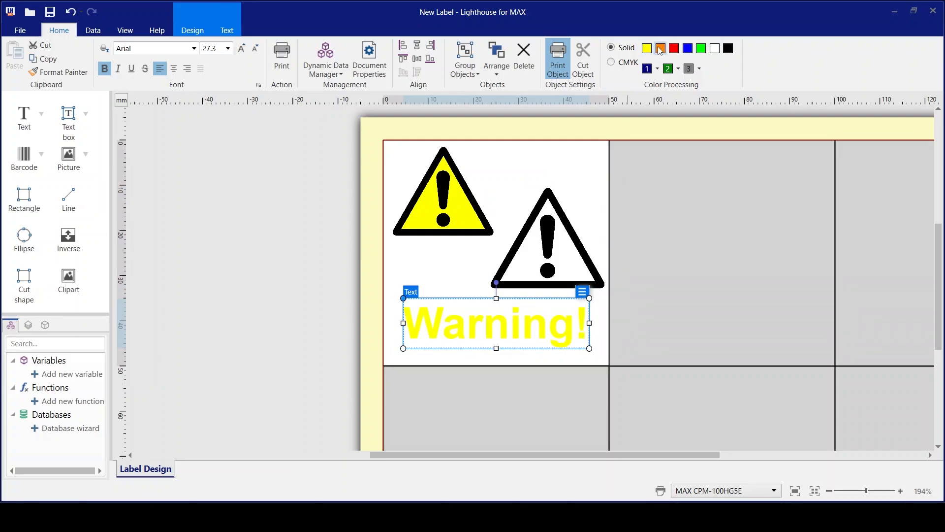
click(661, 49)
click(674, 49)
click(687, 49)
click(701, 49)
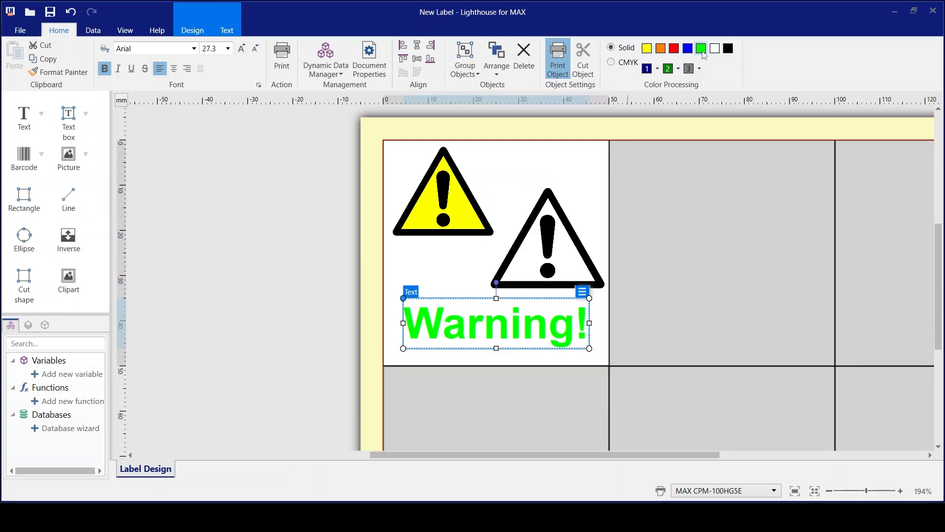
click(728, 49)
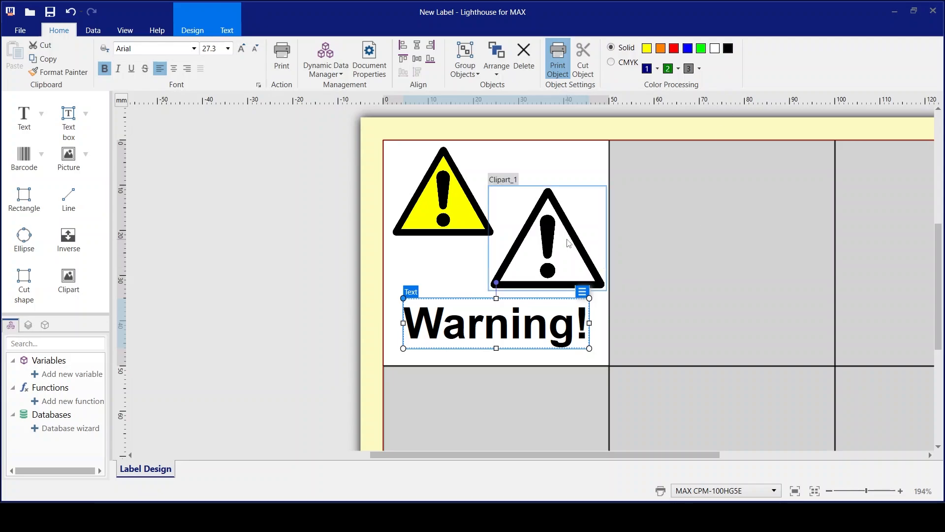
Turn off separating colors during print in the style properties of the black-outlined triangle.
click(547, 229)
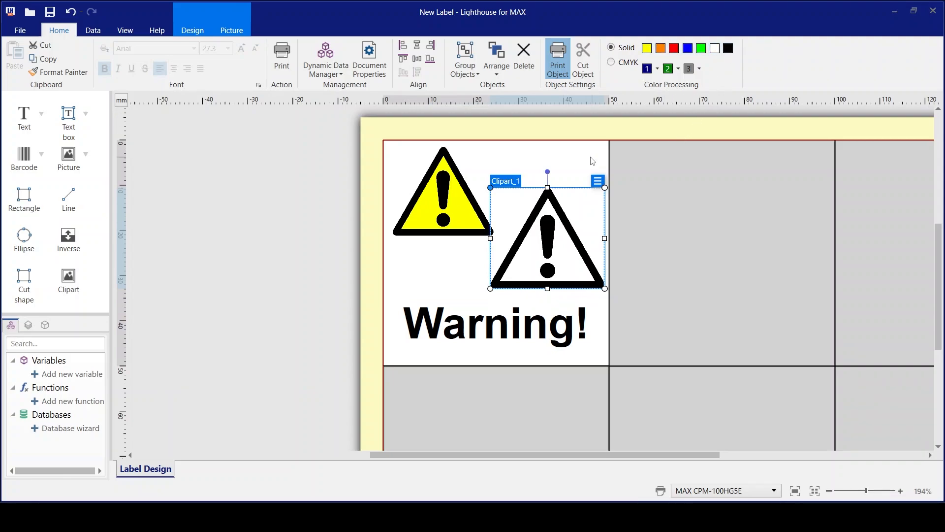
click(571, 153)
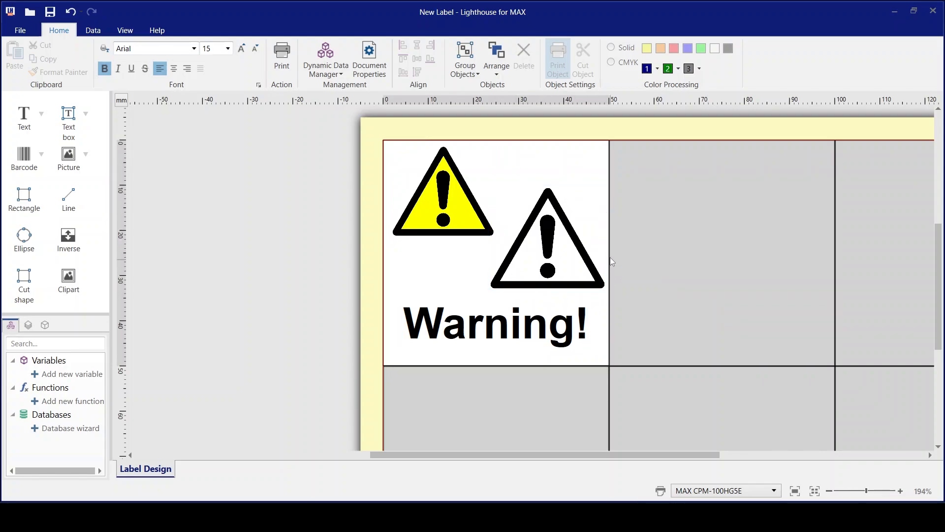
click(549, 240)
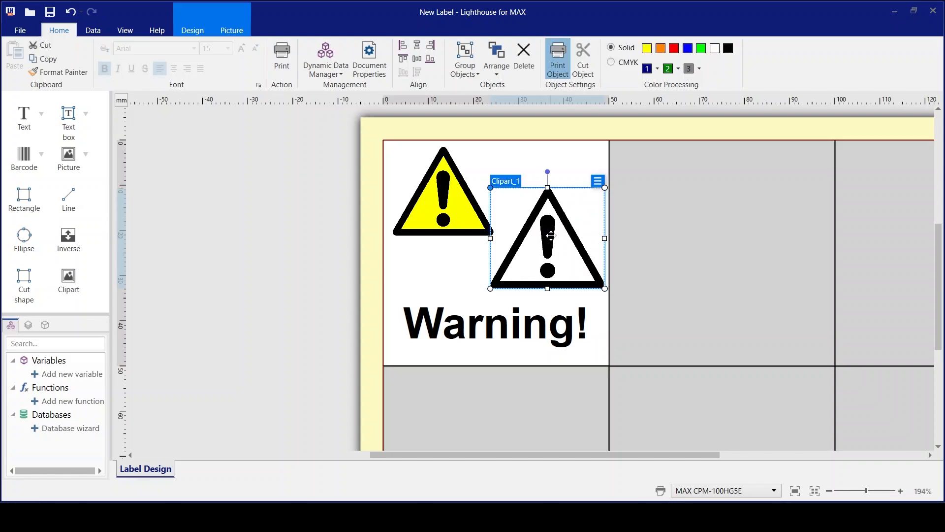
click(598, 182)
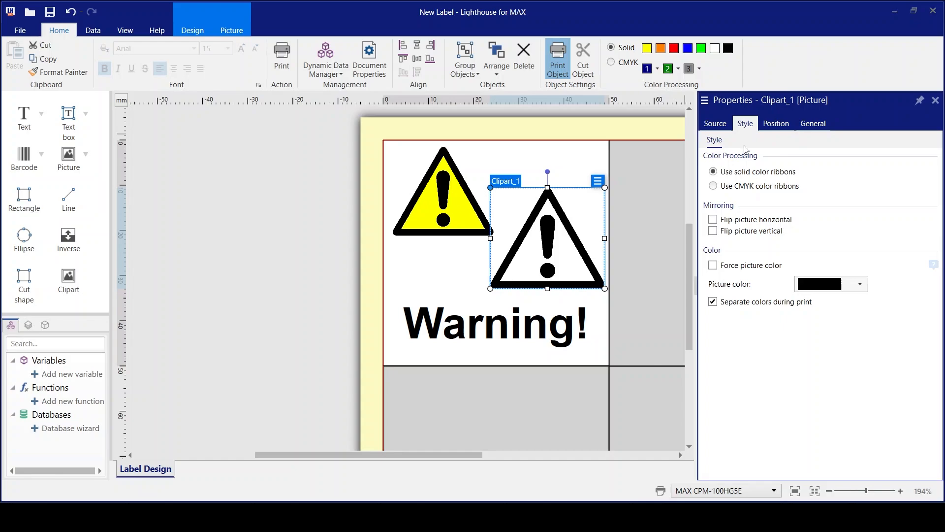
click(713, 303)
Try yellow, orange, red and blue on the outlined triangle, ending with green.
click(648, 49)
click(661, 49)
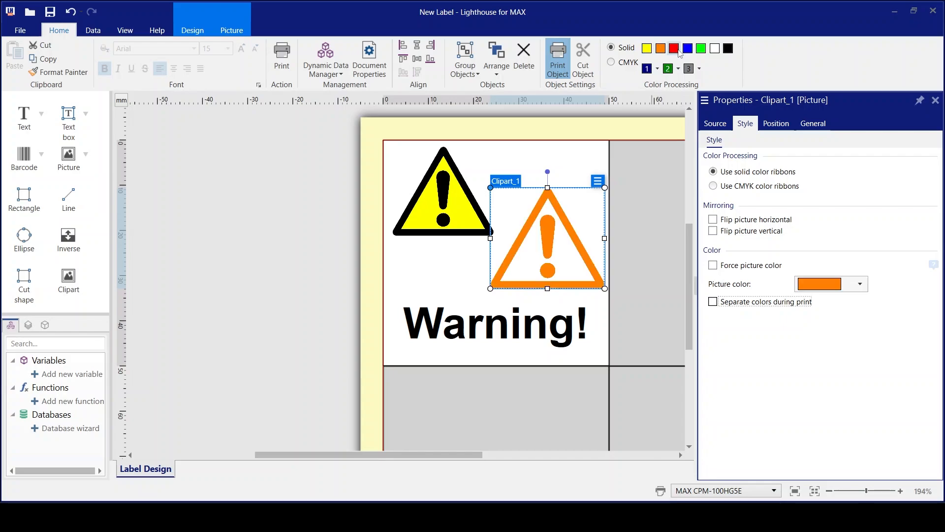
click(674, 49)
click(687, 49)
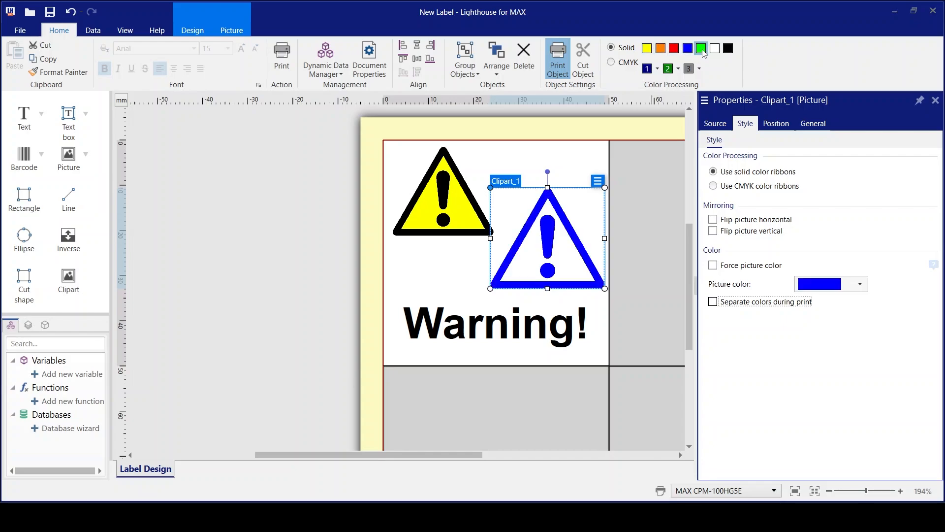
click(701, 48)
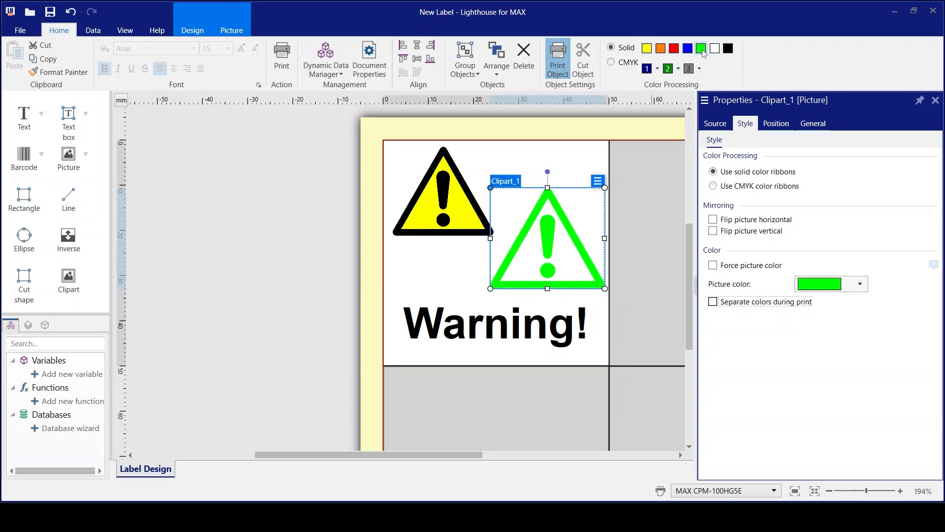
Set the picture color of the green outlined triangle to black and close its properties.
click(856, 284)
click(840, 393)
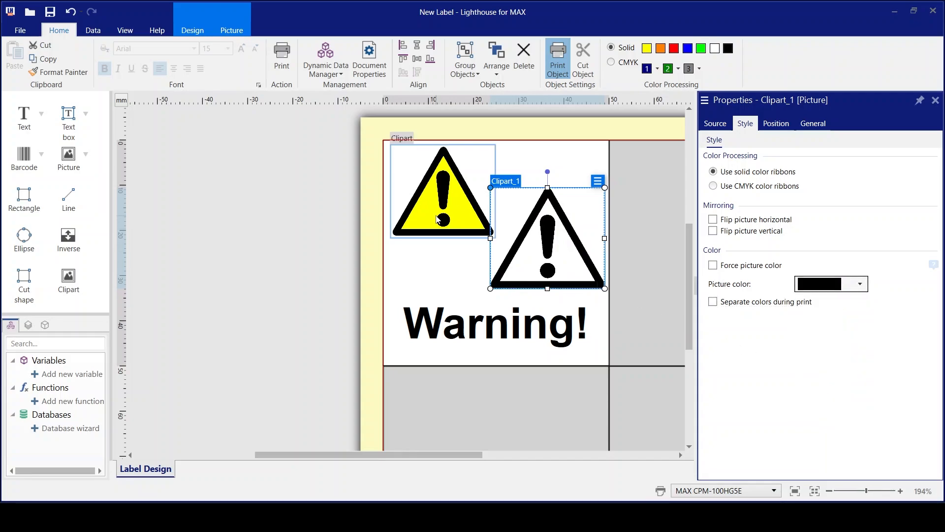
click(936, 100)
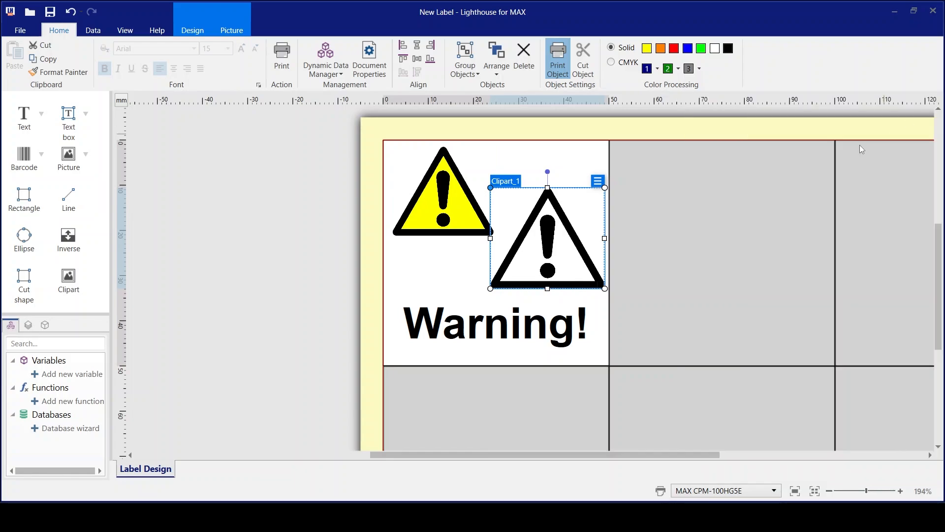
Turn off separating colors during print in the style properties of the yellow-filled triangle.
click(446, 208)
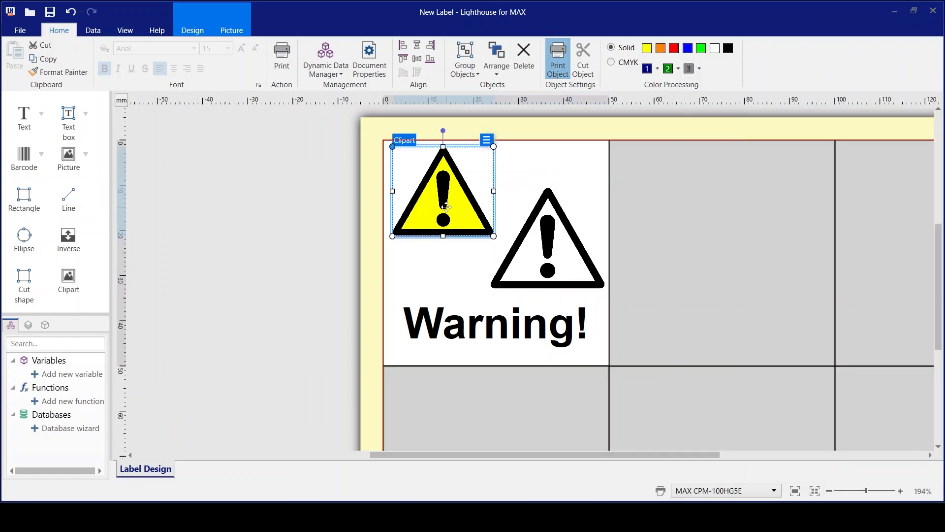
click(486, 141)
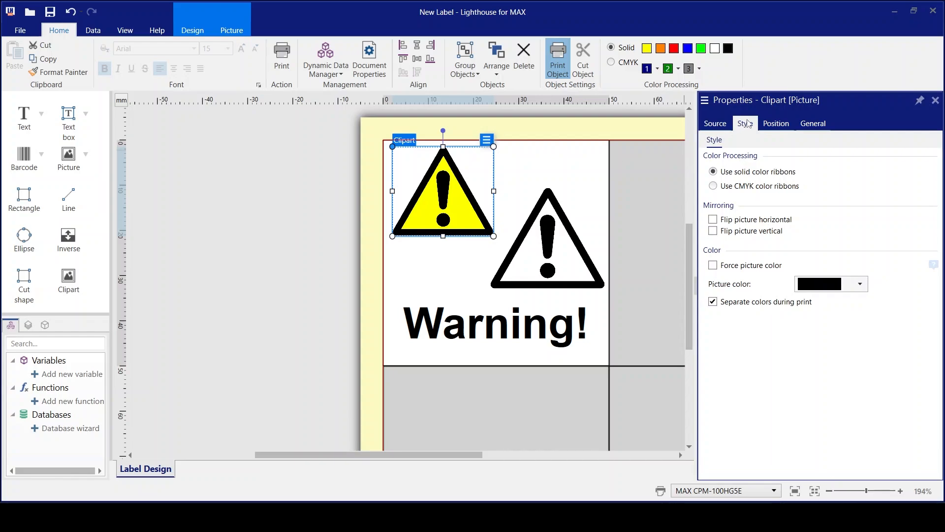
click(713, 302)
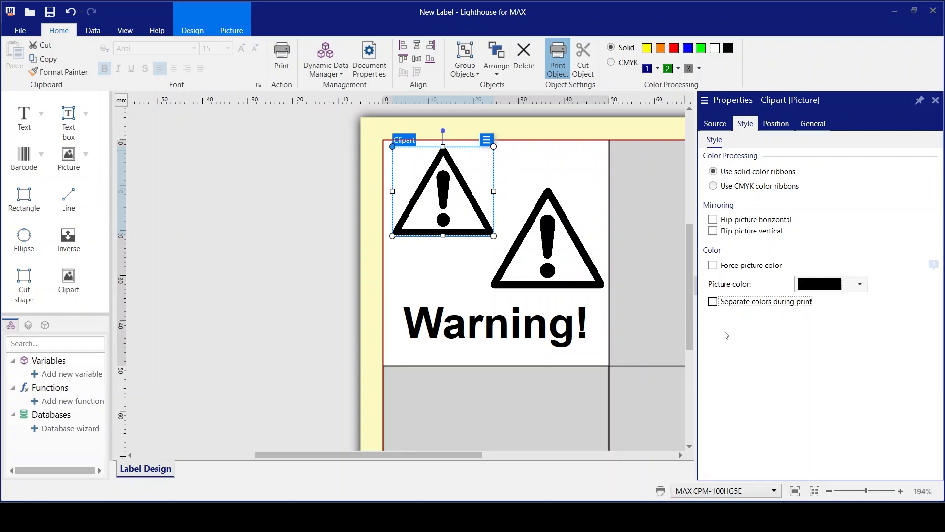
Try yellow, orange, red and blue on the triangle nearest the label's upper-left corner, ending with black.
click(646, 48)
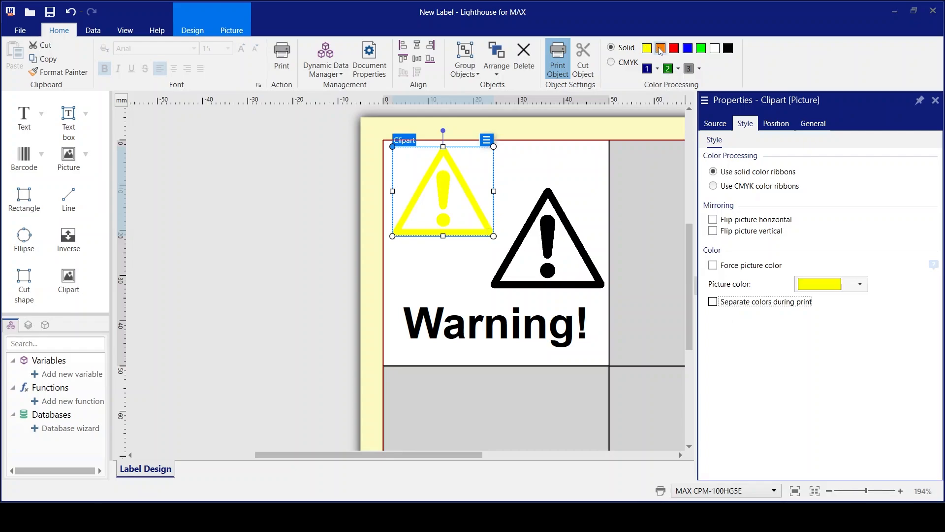
click(660, 48)
click(673, 49)
click(686, 48)
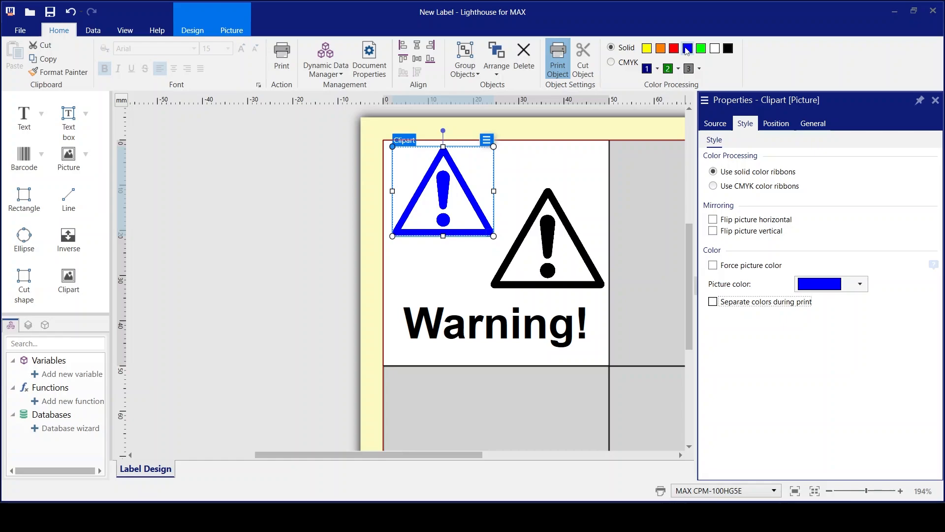
click(728, 51)
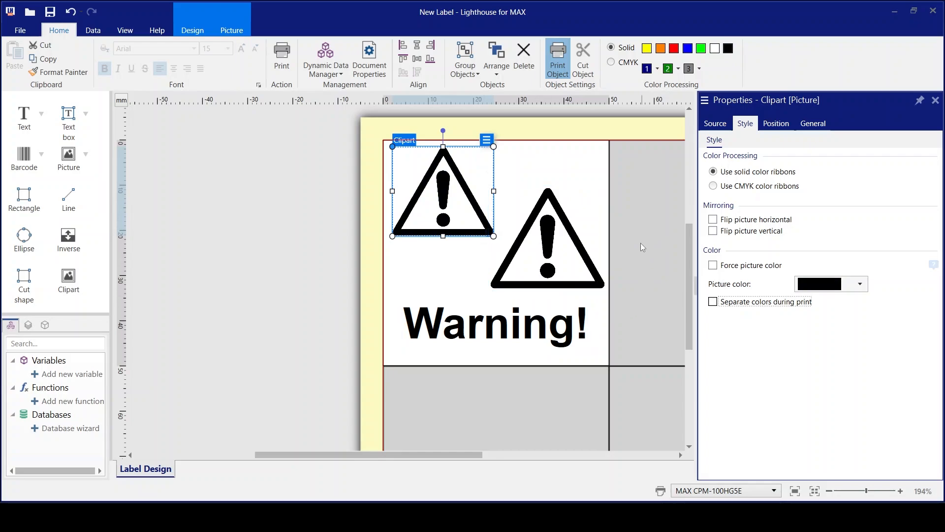
Try yellow and red on the triangle just above the end of the "Warning!" text, ending with black.
click(556, 237)
click(646, 49)
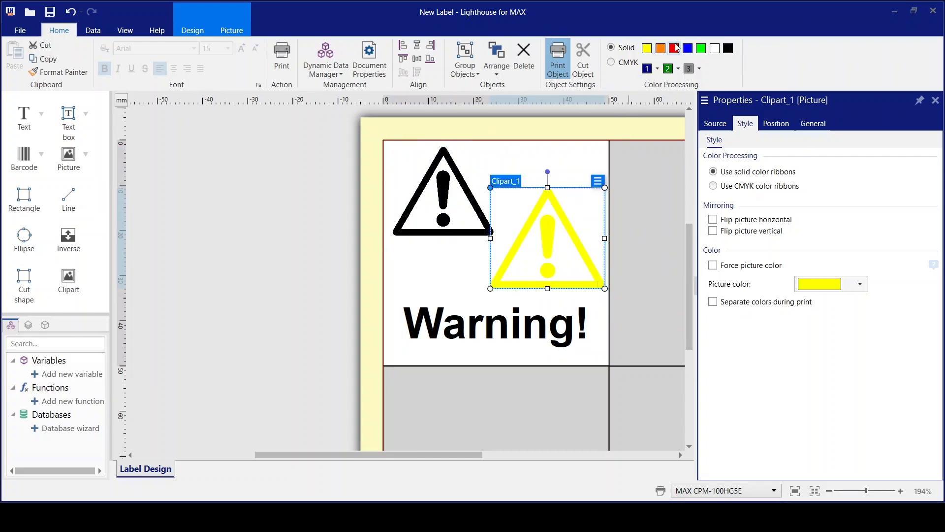
click(674, 49)
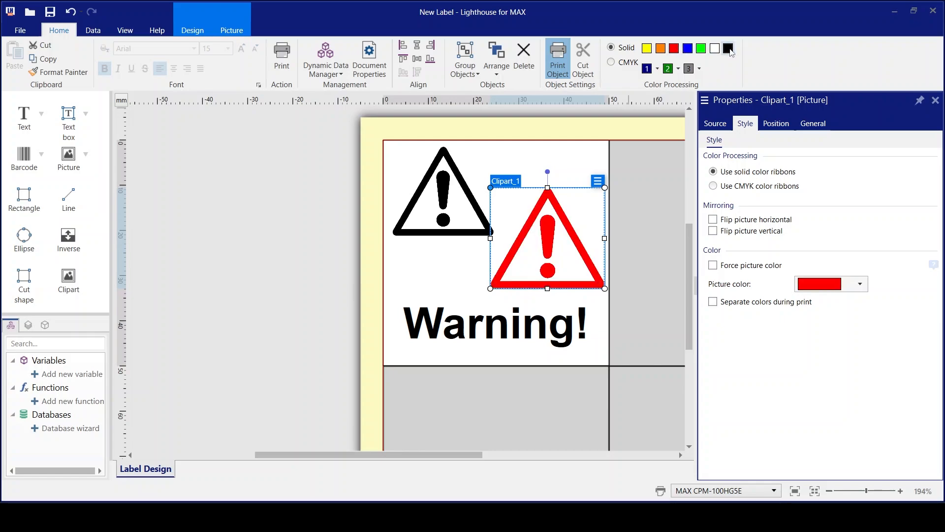
click(728, 48)
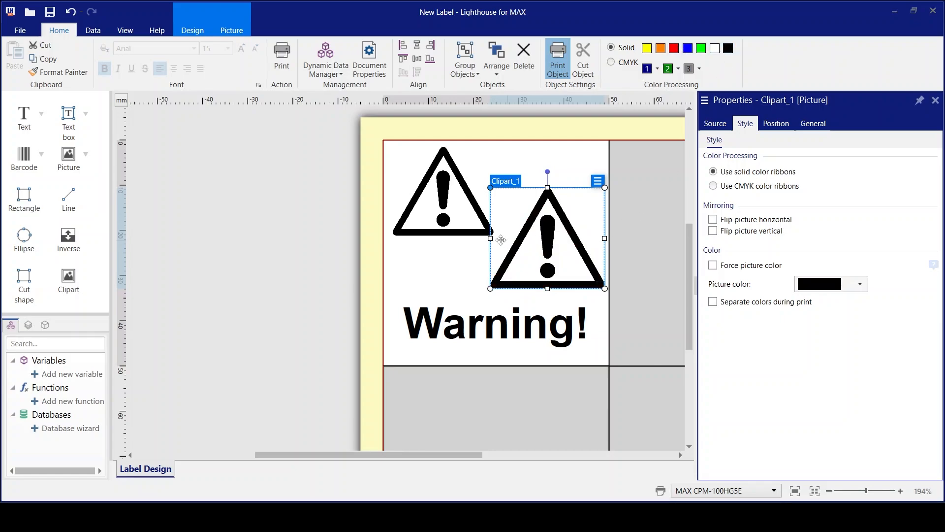
Turn separating colors during print back on for the upper-left triangle, and delete the outlined triangle beside it.
click(456, 212)
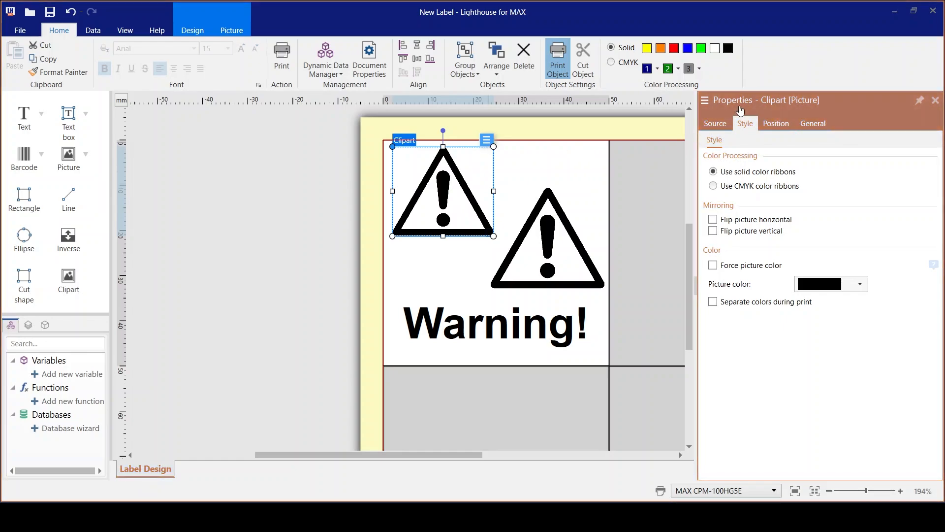
click(713, 302)
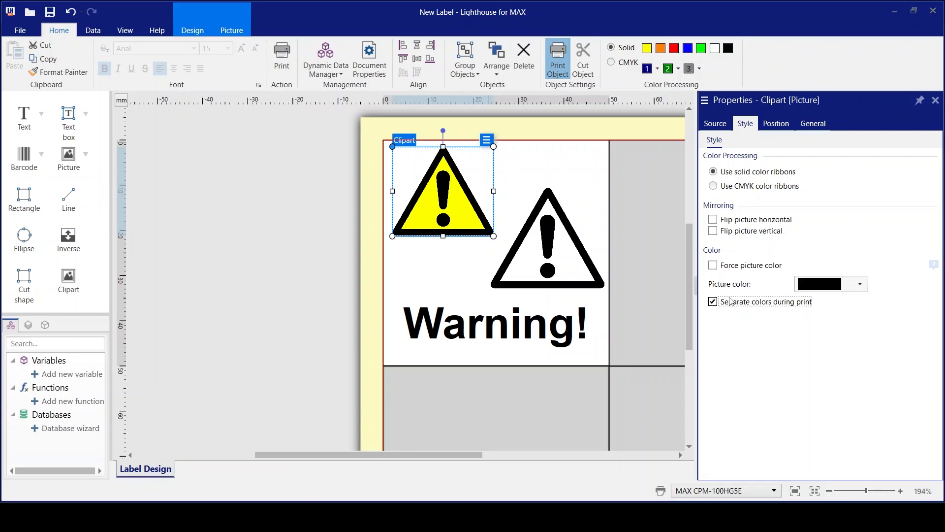
click(530, 278)
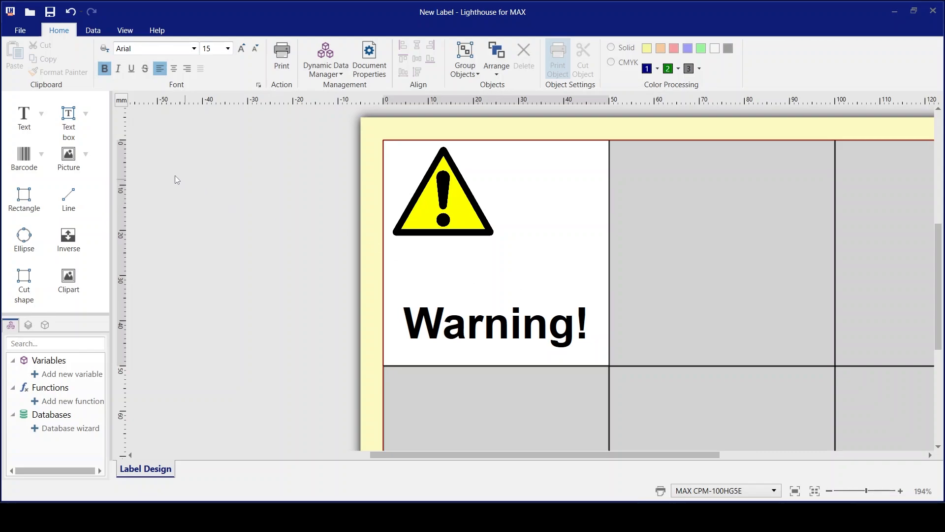
Insert the picture Lighthouse UK Logo (WMF) and shrink it to about 18 mm wide in the label's upper-right corner.
click(68, 156)
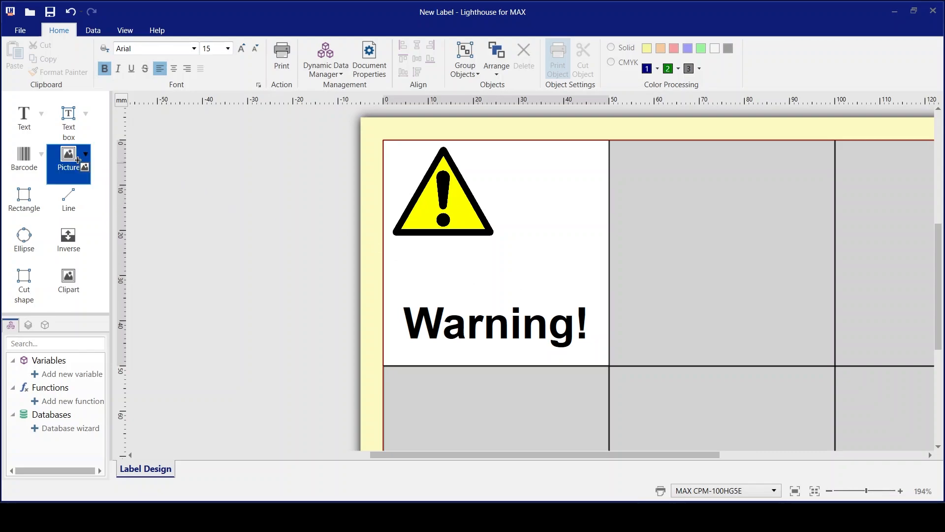
click(514, 204)
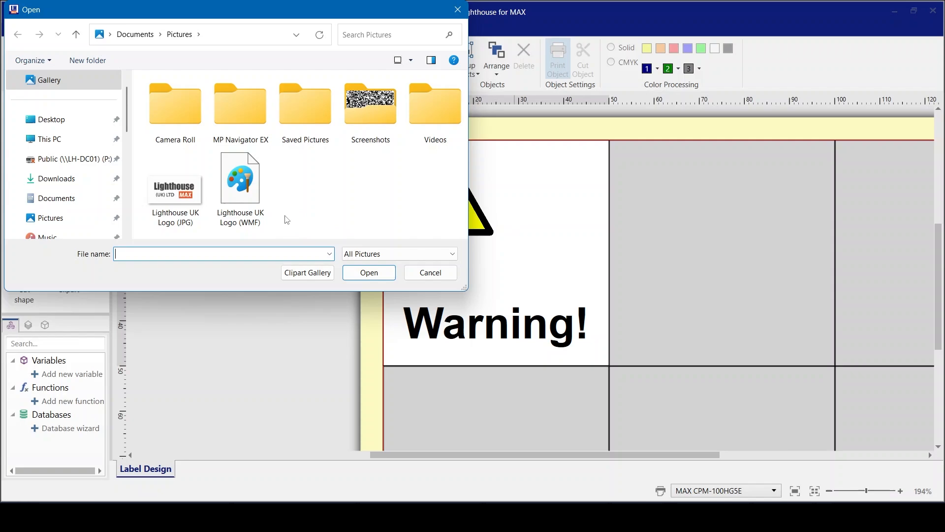
click(249, 187)
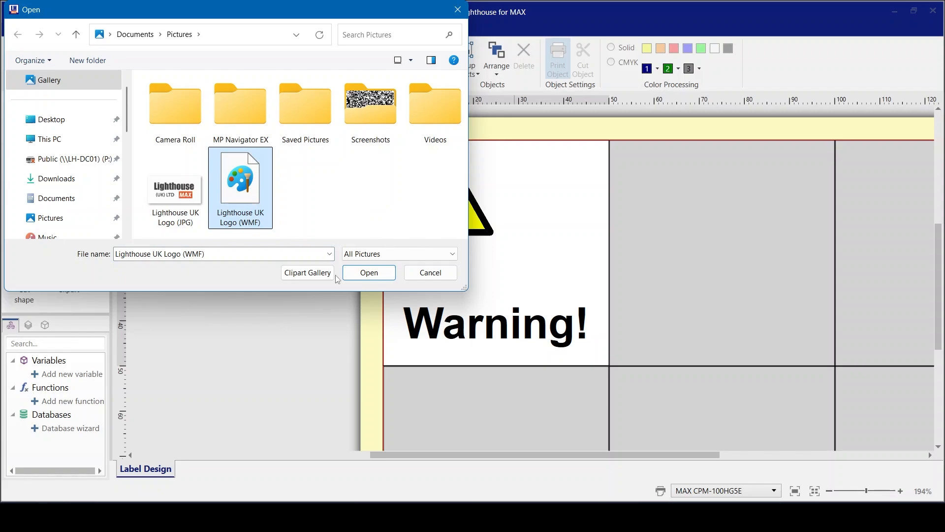
click(369, 272)
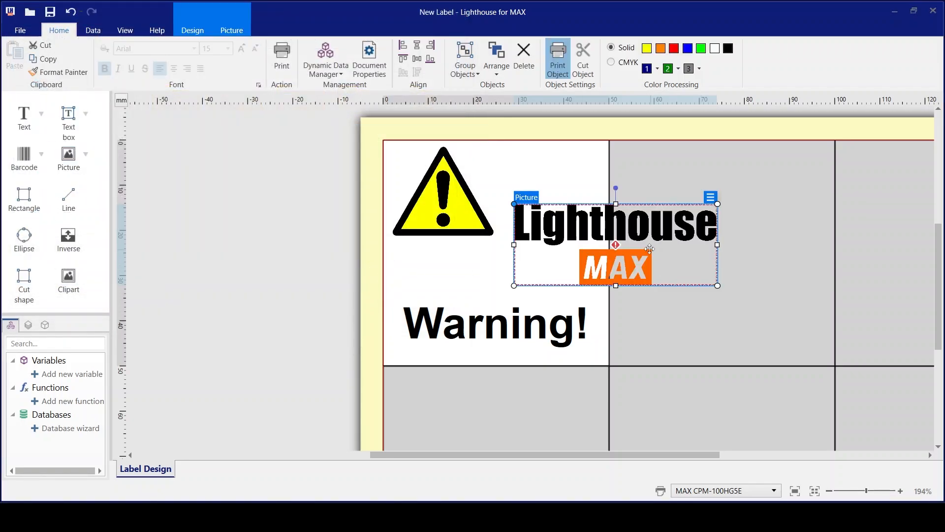
drag(652, 248, 670, 206)
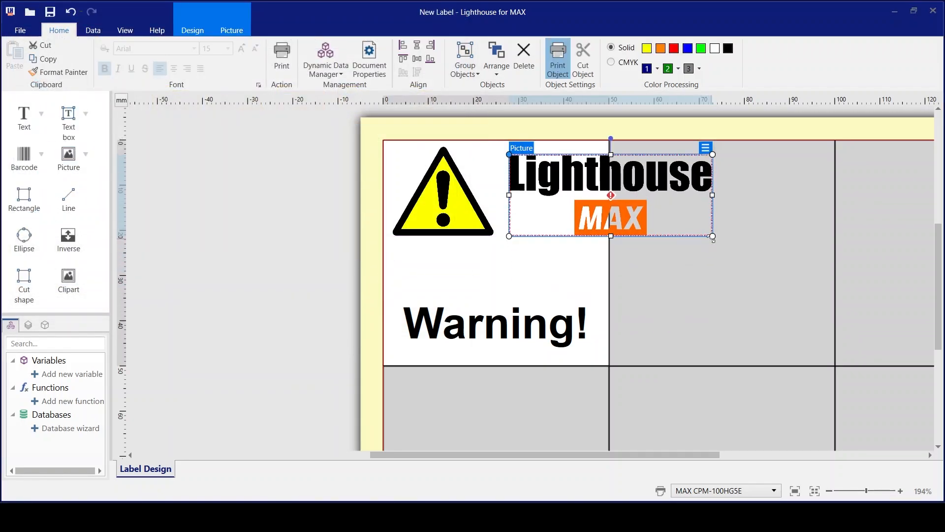
drag(712, 236, 565, 161)
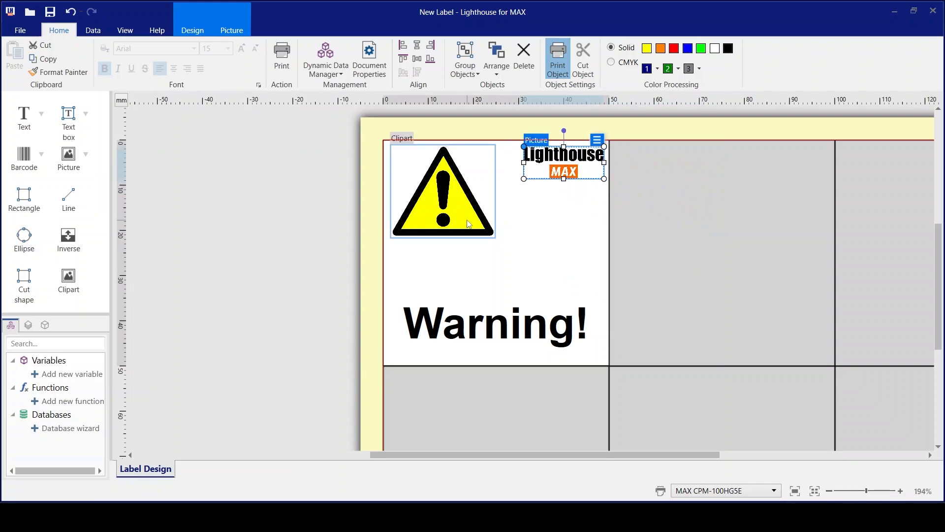
Enlarge the yellow warning triangle to about 34 mm wide and center it horizontally on the label above the "Warning!" text.
click(492, 235)
drag(494, 237, 507, 271)
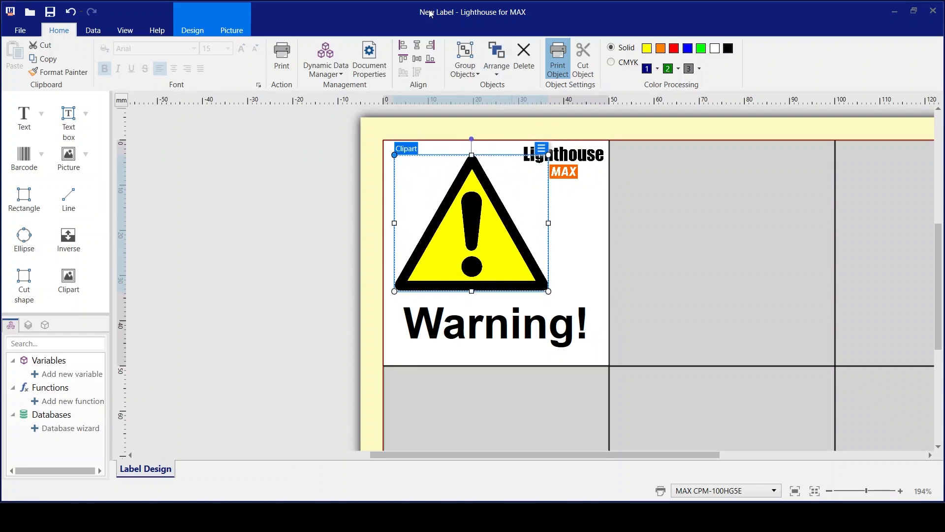
click(416, 45)
click(327, 198)
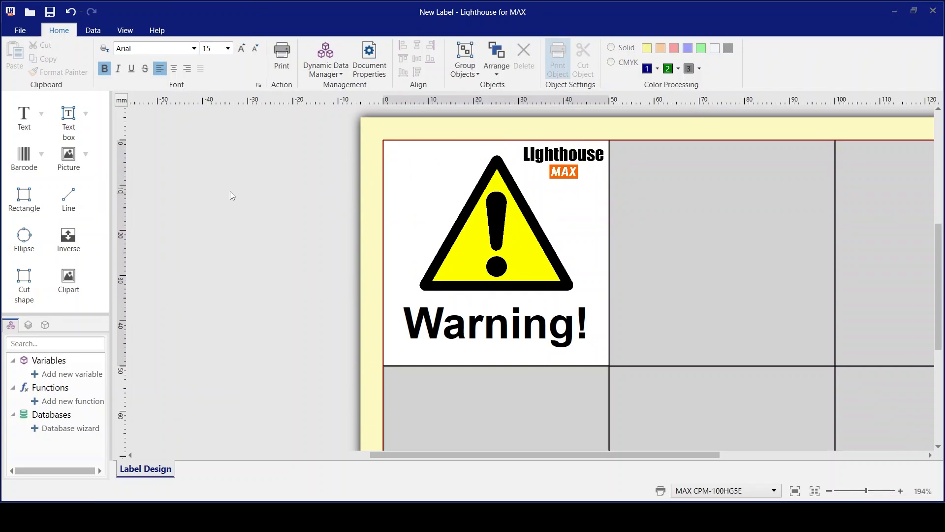
Add a barcode in the upper-left corner of the label.
click(24, 163)
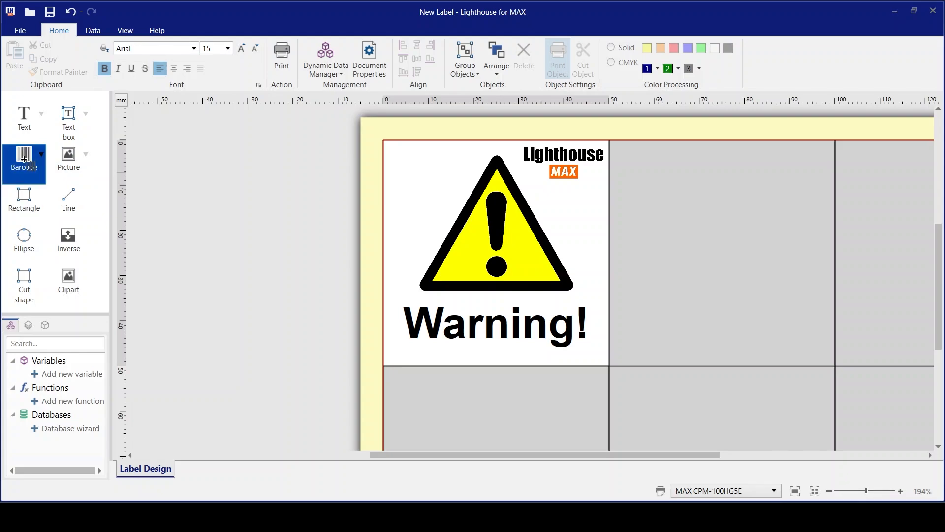
click(398, 153)
drag(433, 180, 434, 177)
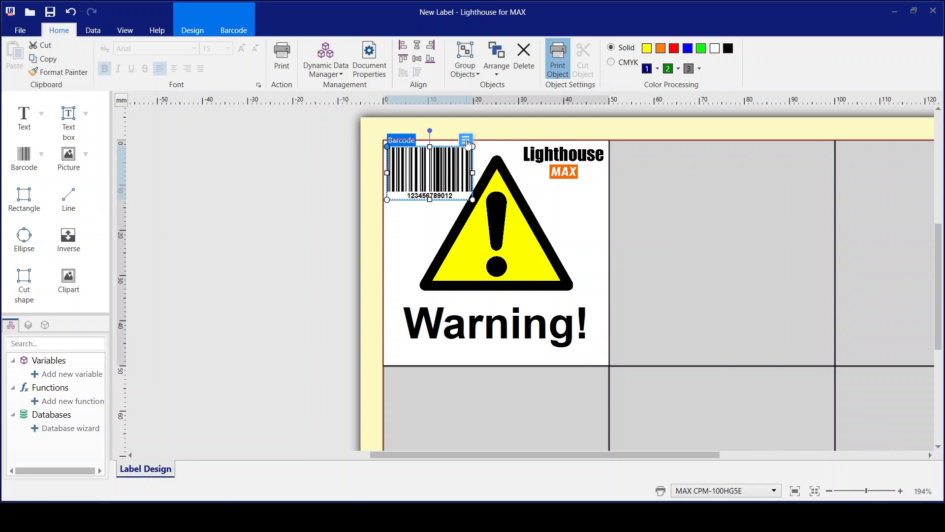
click(466, 140)
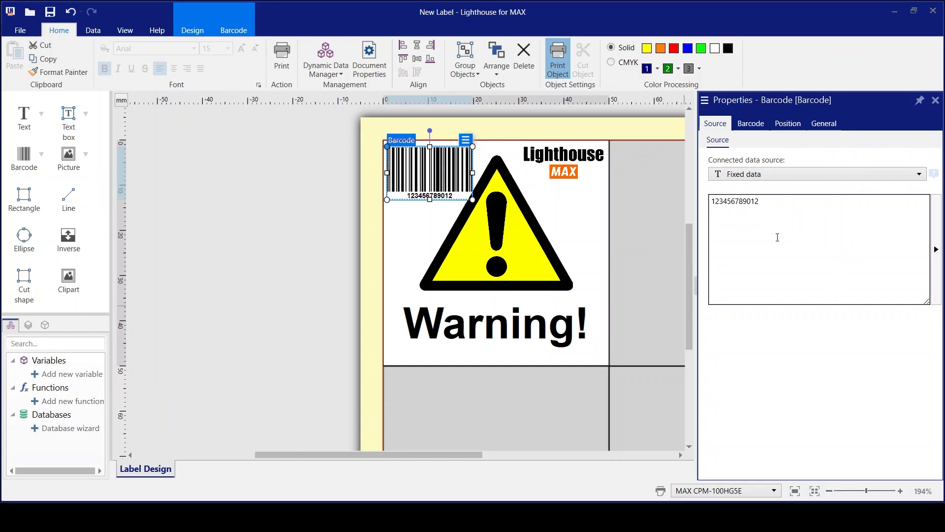
drag(795, 209, 692, 214)
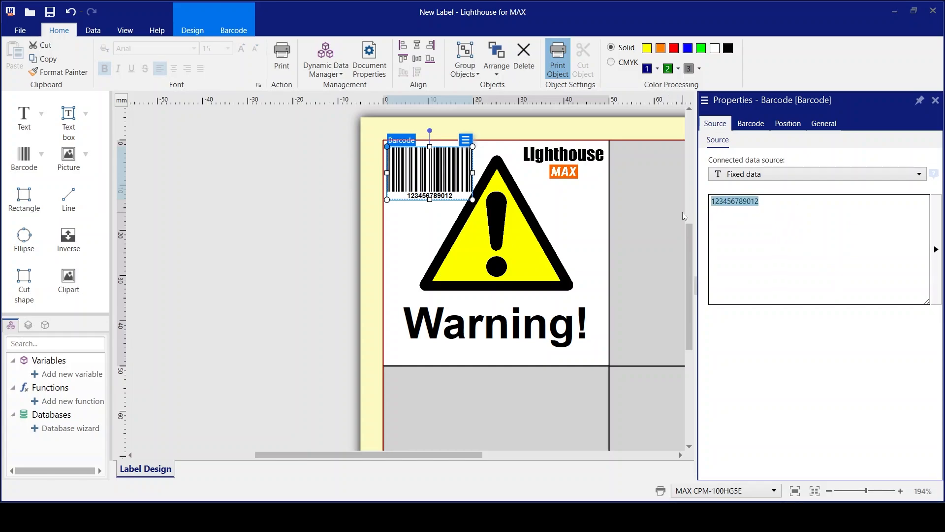
key(BackSpace)
text(www.)
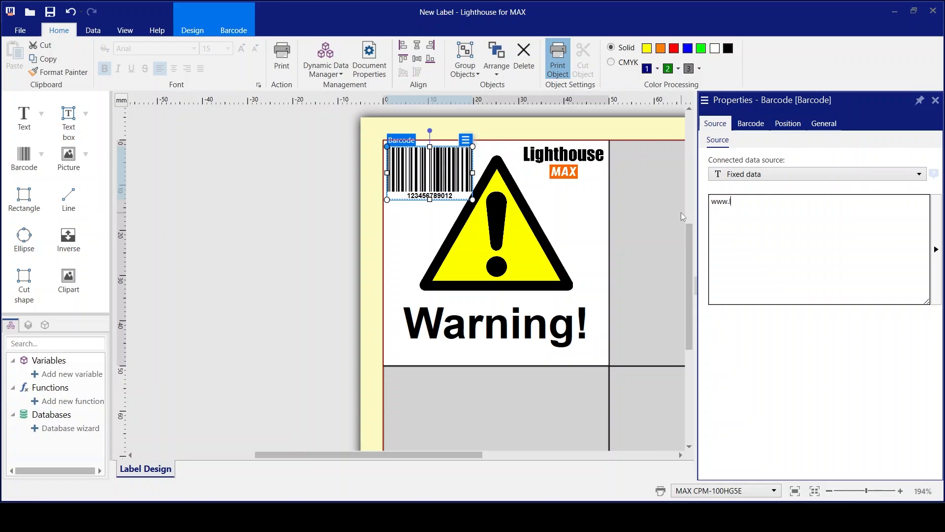
text(lighthouse.uk.com)
Change the barcode type to QR and enlarge it to an X dimension of 0.50 mm in the label's upper-left corner.
click(759, 126)
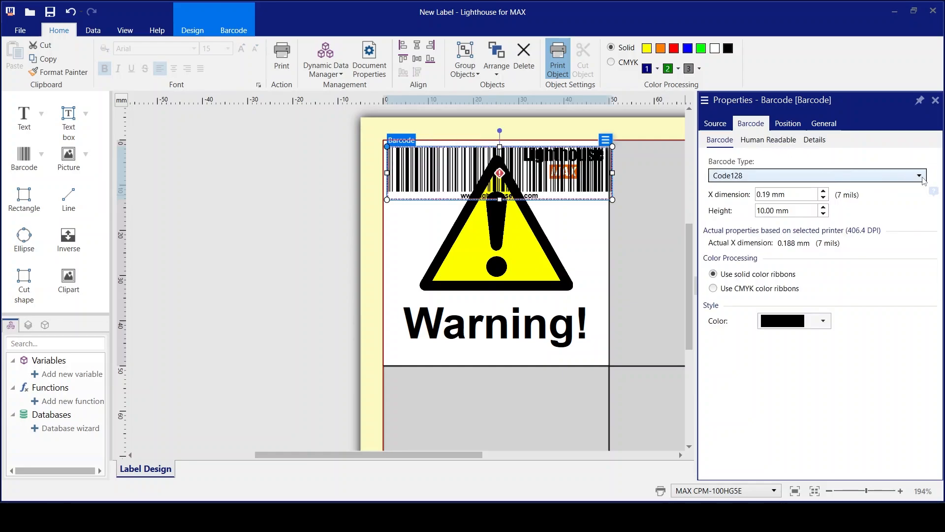
click(919, 175)
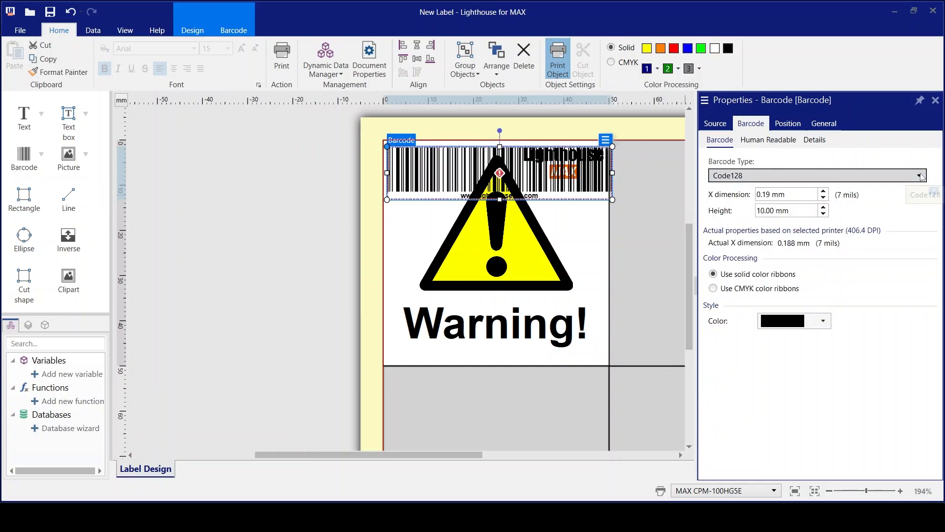
drag(934, 222, 942, 351)
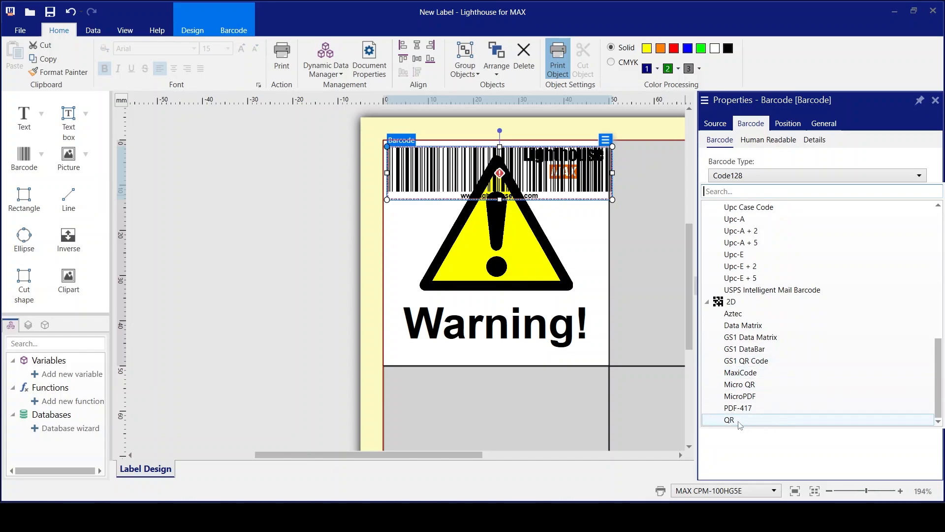
click(722, 422)
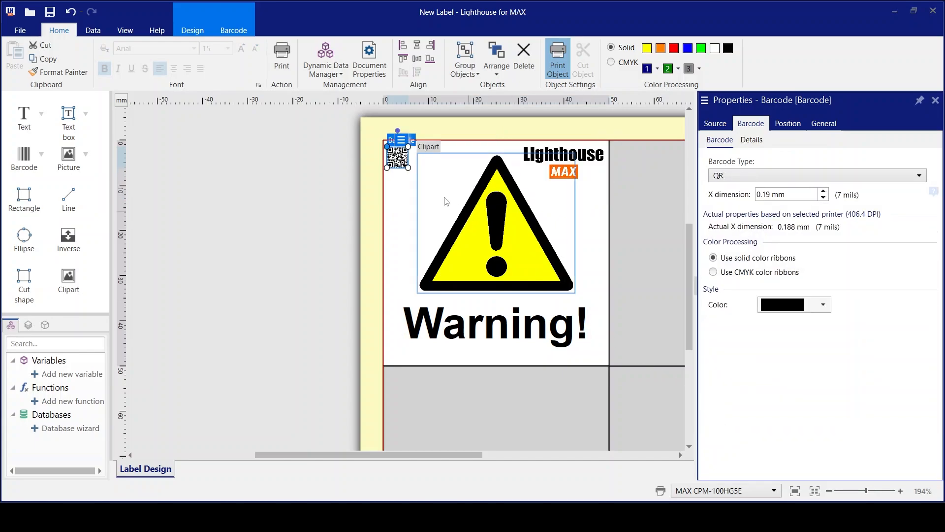
mouse_move(409, 169)
mouse_down()
mouse_move(447, 199)
mouse_move(422, 180)
mouse_up()
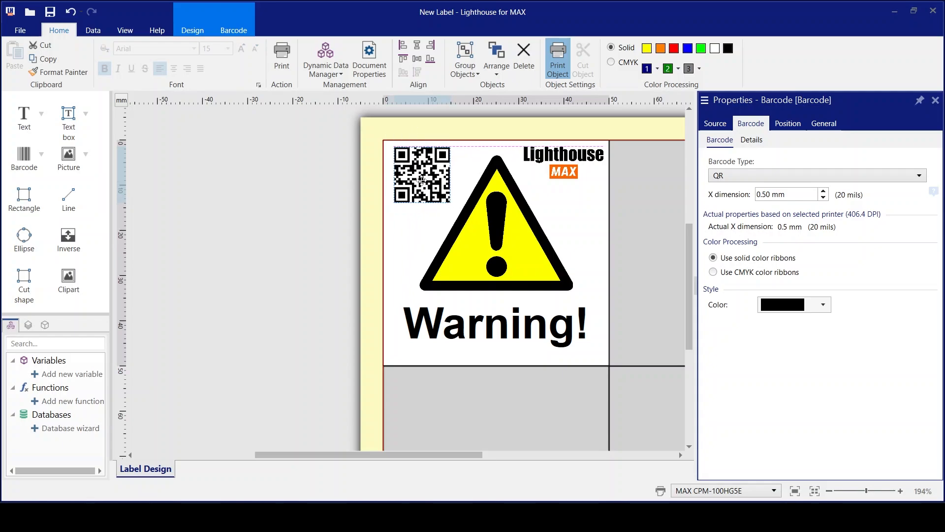
click(285, 207)
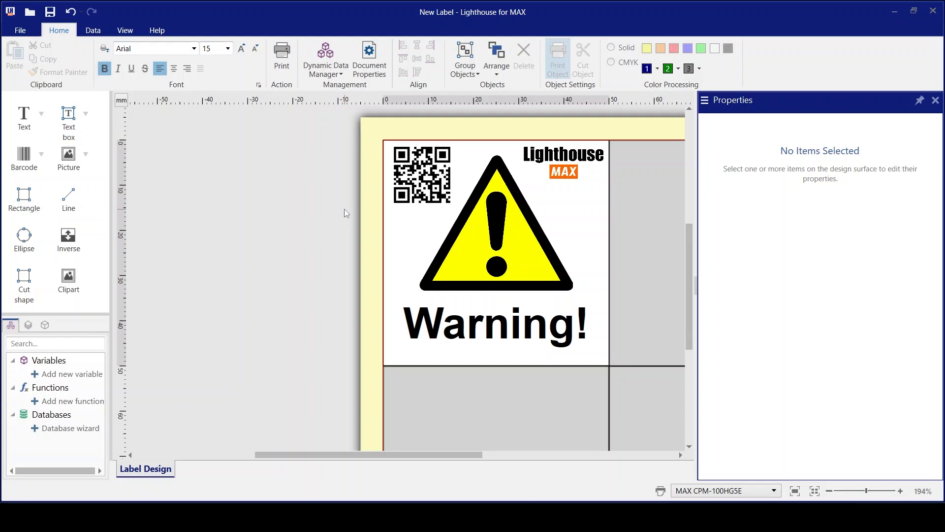
Delete the QR code from the label and close the properties.
click(435, 186)
key(Delete)
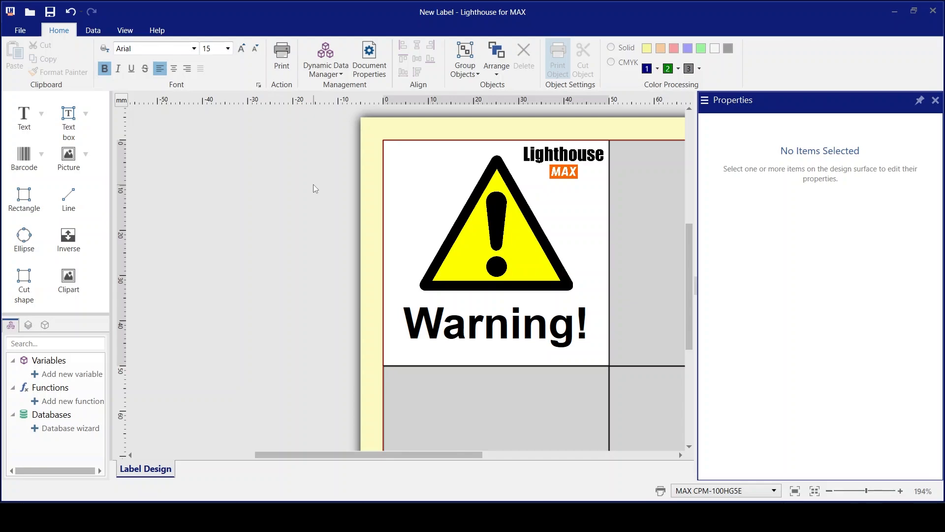
click(935, 102)
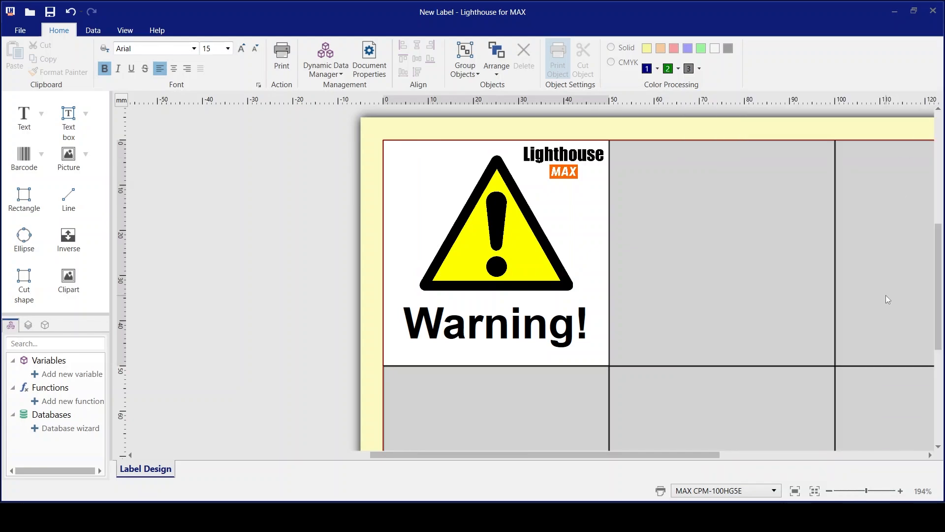
Add a rectangular cut shape to the label, enlarge it to about 43 × 41 mm and move it near the label's upper-left corner.
click(795, 495)
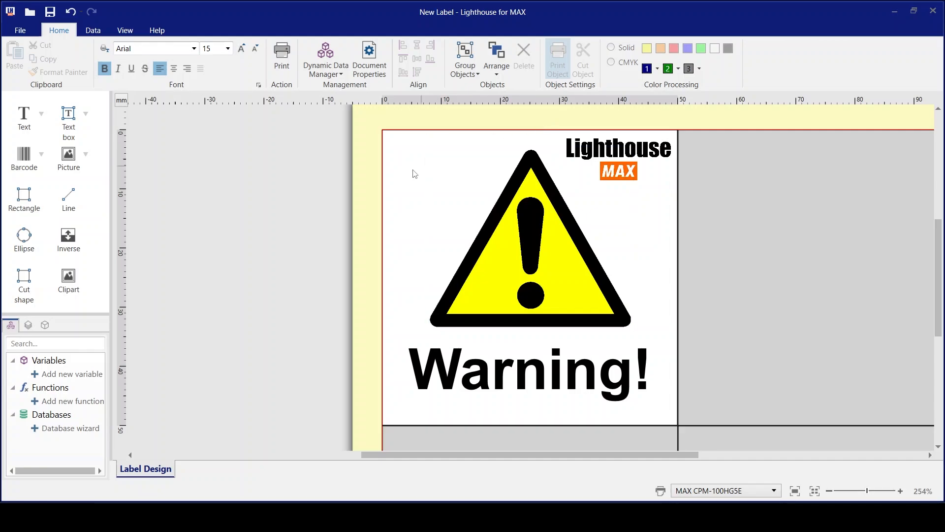
click(25, 281)
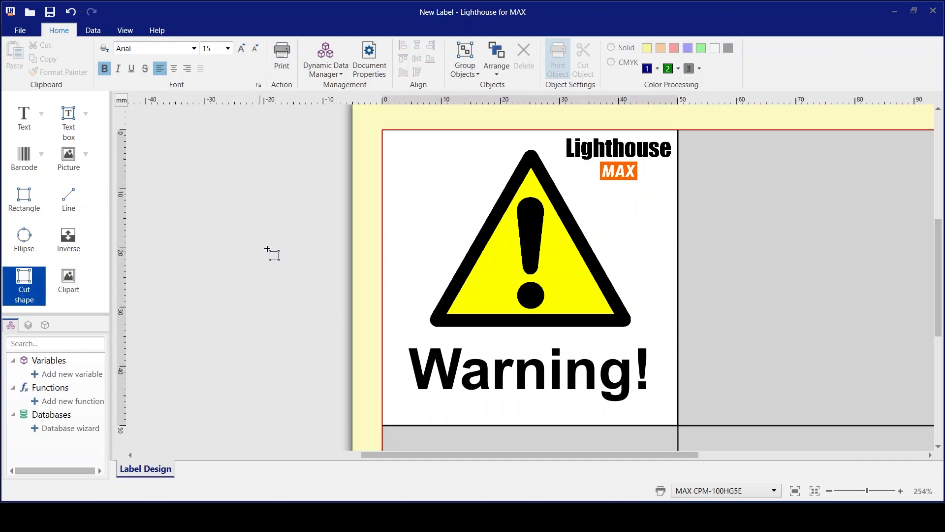
click(409, 173)
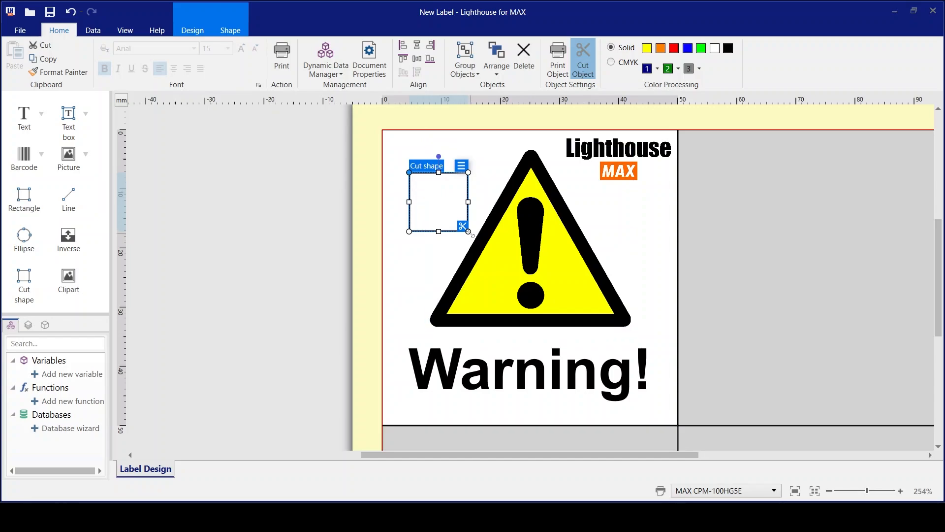
drag(470, 233, 667, 413)
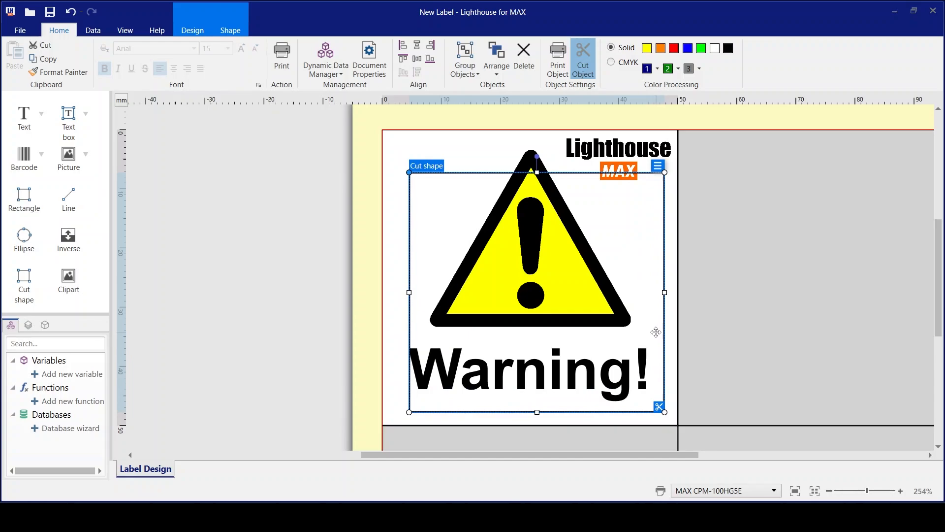
drag(652, 269, 637, 230)
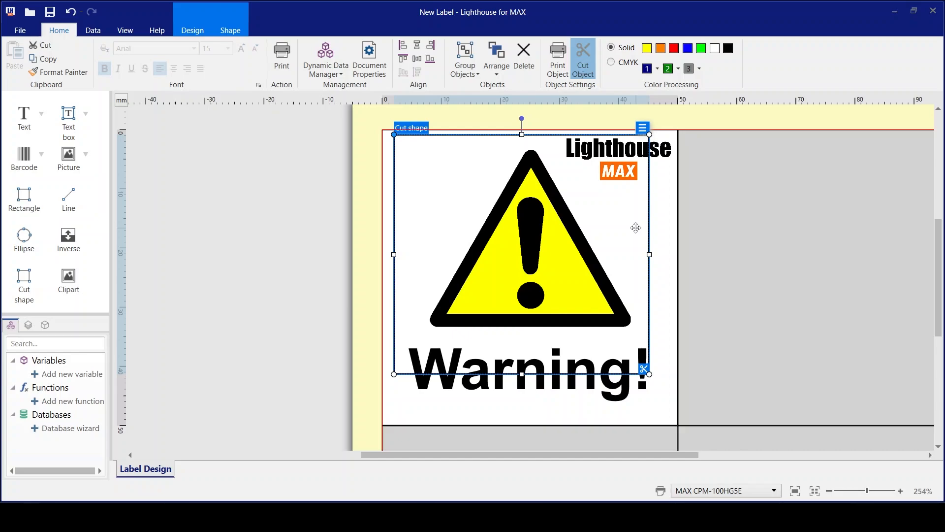
Set the cut shape's width and height to 50 mm each in its position properties.
click(643, 129)
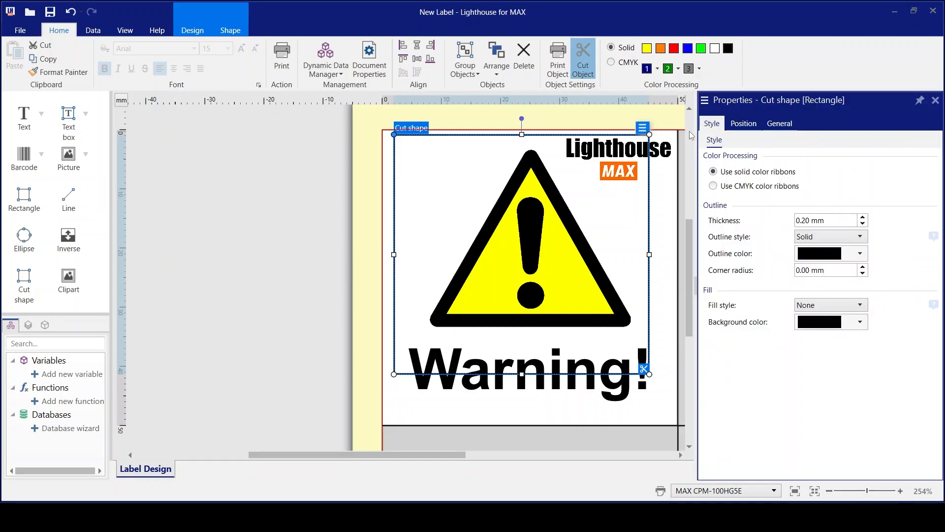
click(744, 124)
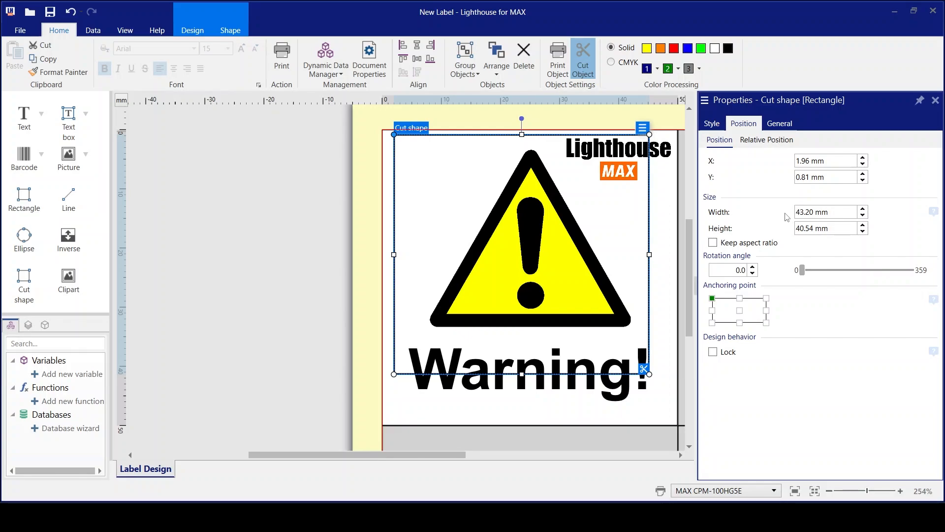
double_click(808, 211)
text(50)
key(Tab)
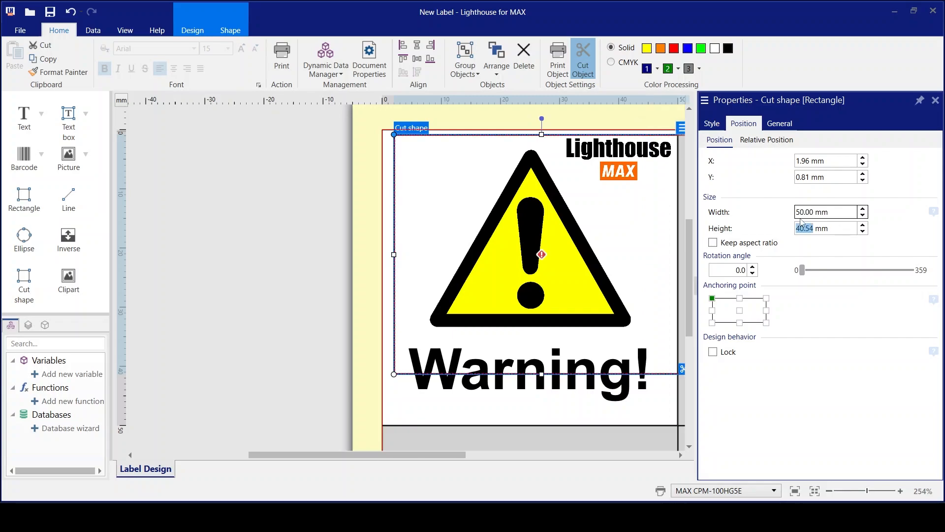
text(50)
key(Tab)
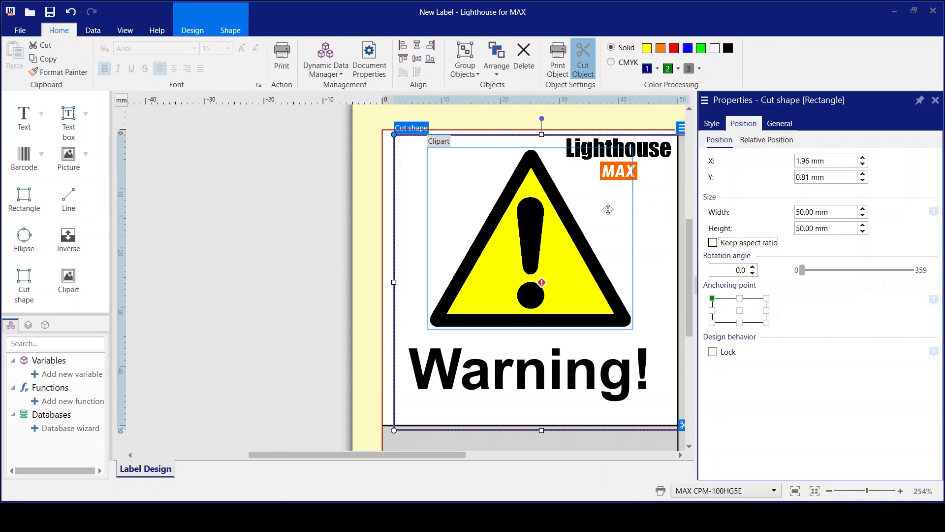
Close the cut shape's properties and centre the shape horizontally and vertically on the label.
click(412, 171)
drag(412, 172, 348, 150)
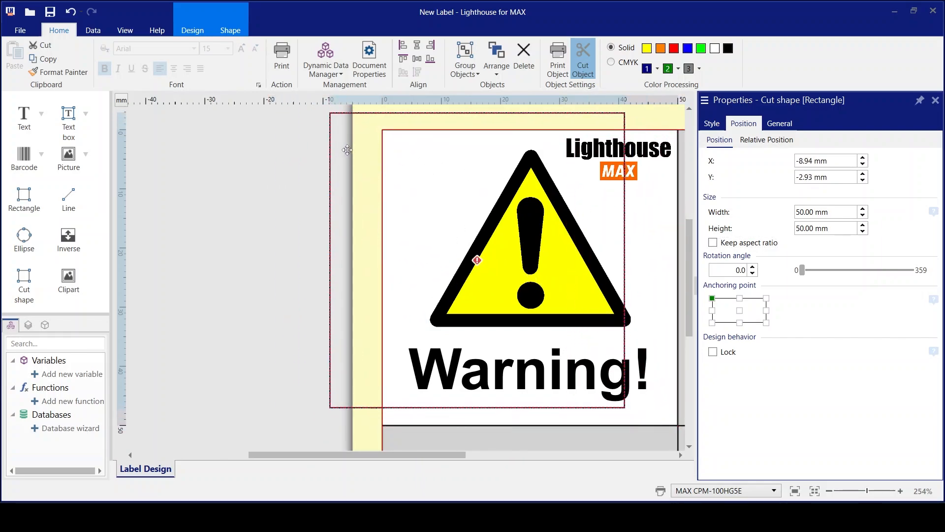
click(935, 100)
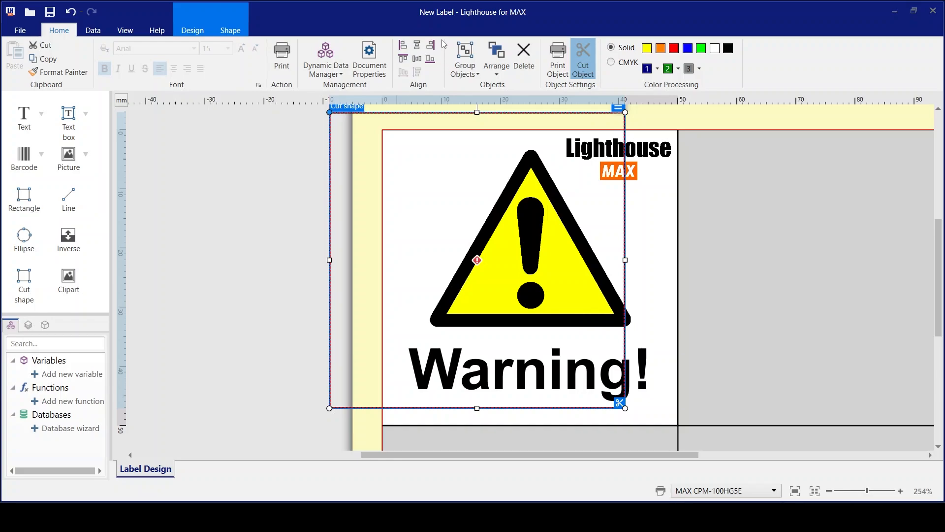
click(417, 45)
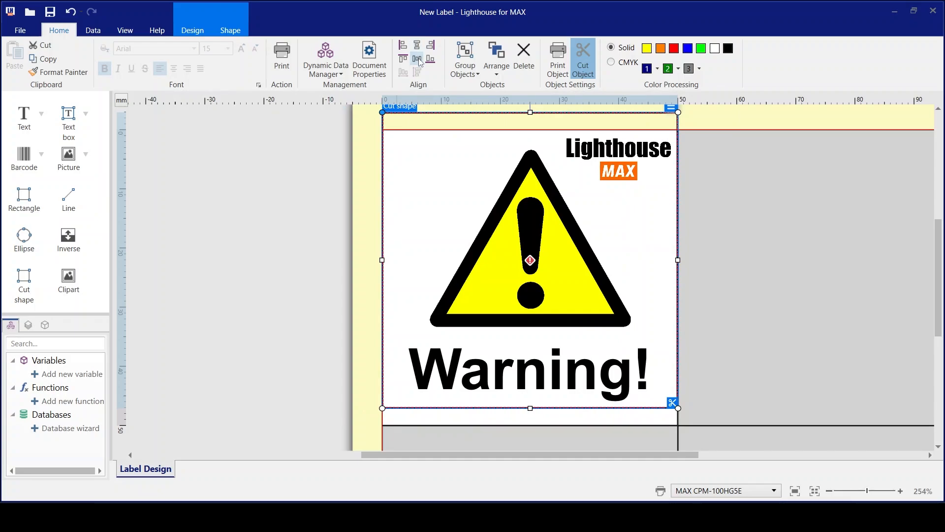
click(418, 58)
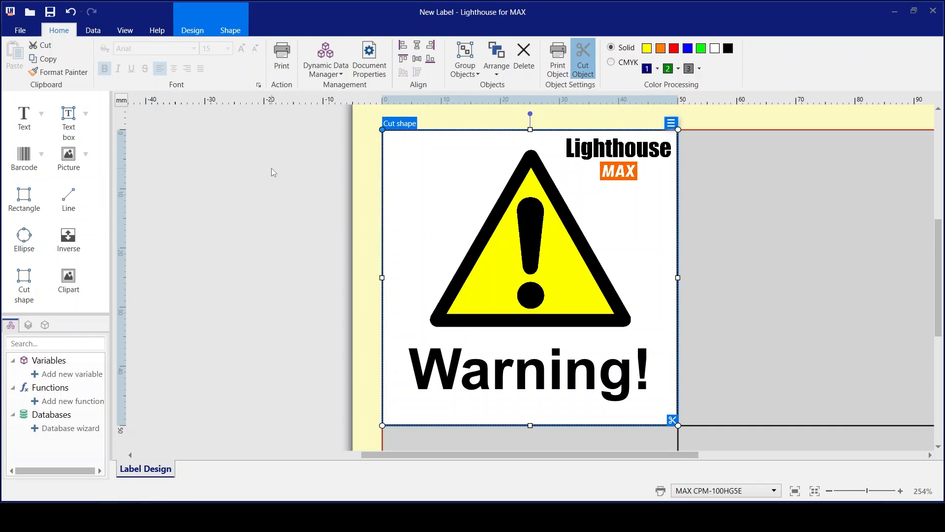
scroll(278, 220, down, 3)
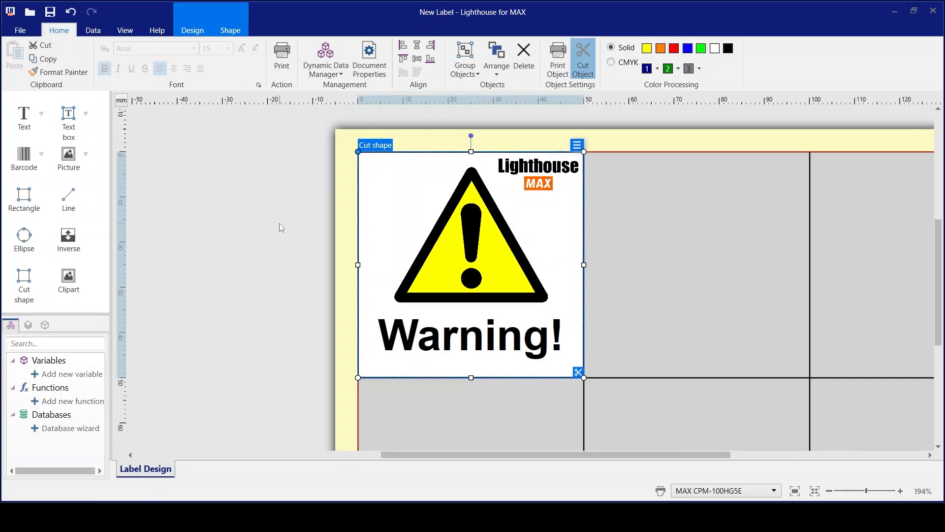
scroll(279, 223, down, 2)
scroll(534, 339, down, 2)
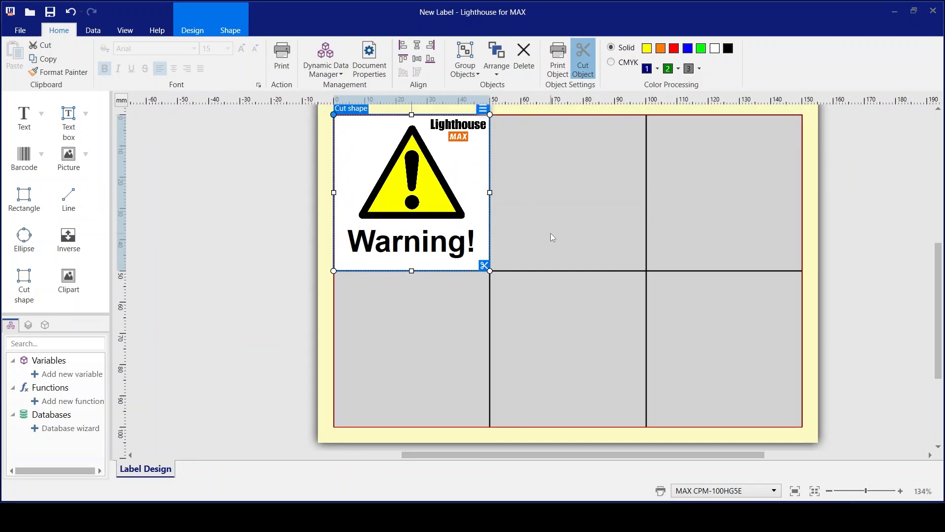
scroll(551, 232, up, 1)
click(794, 490)
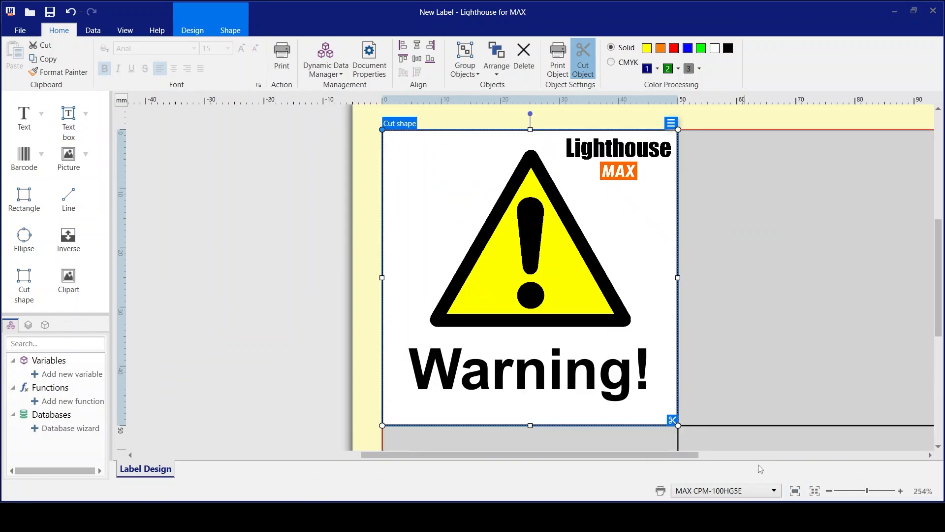
click(241, 252)
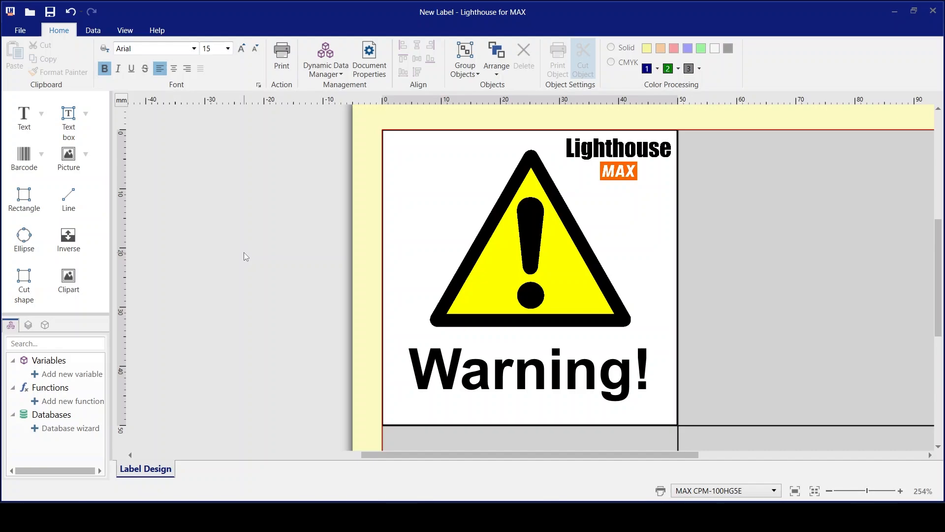
Insert the circular cut shape Shape 023_Cut.wmf from the CPM Cut Shapes clipart folder onto the label.
click(70, 284)
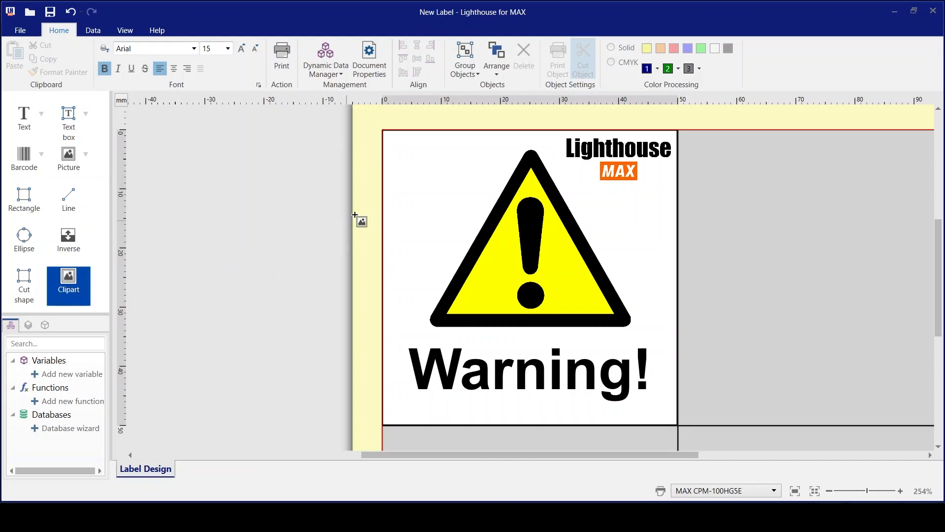
click(419, 169)
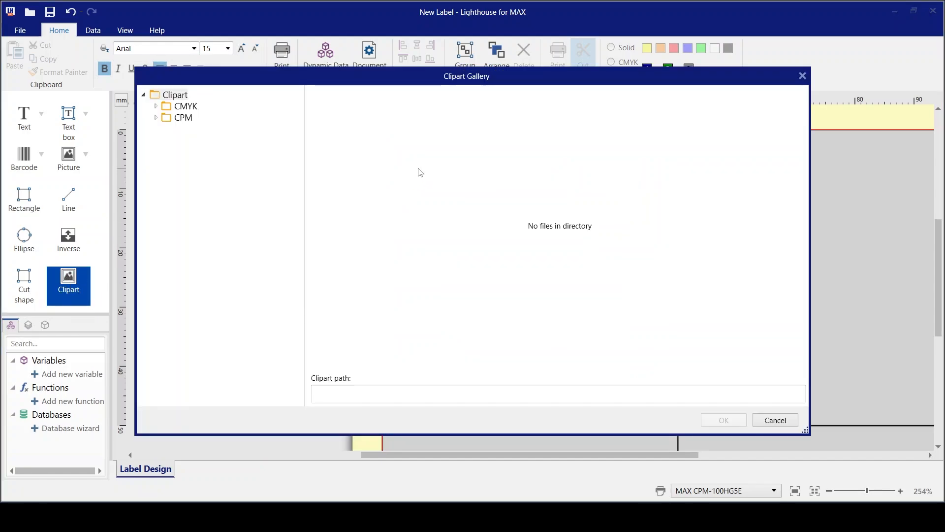
click(155, 118)
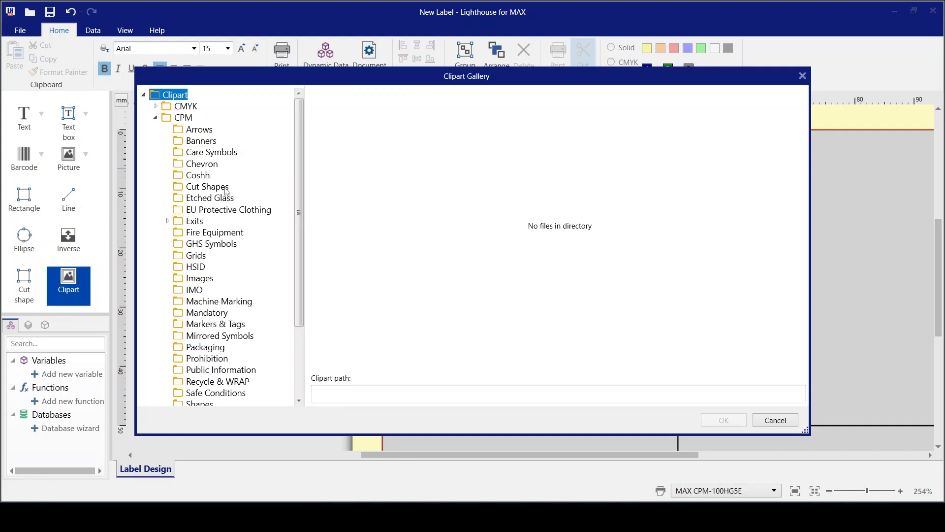
click(206, 187)
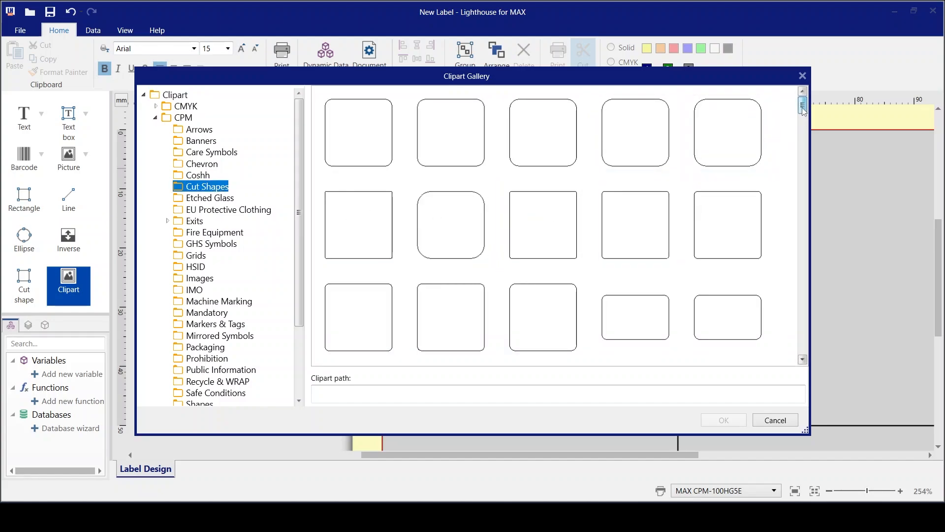
drag(802, 107, 811, 232)
click(565, 254)
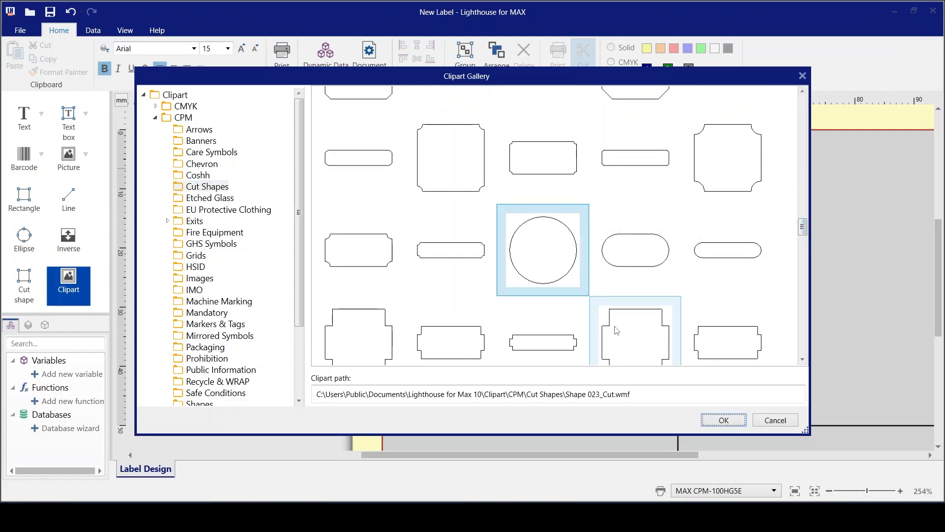
click(737, 423)
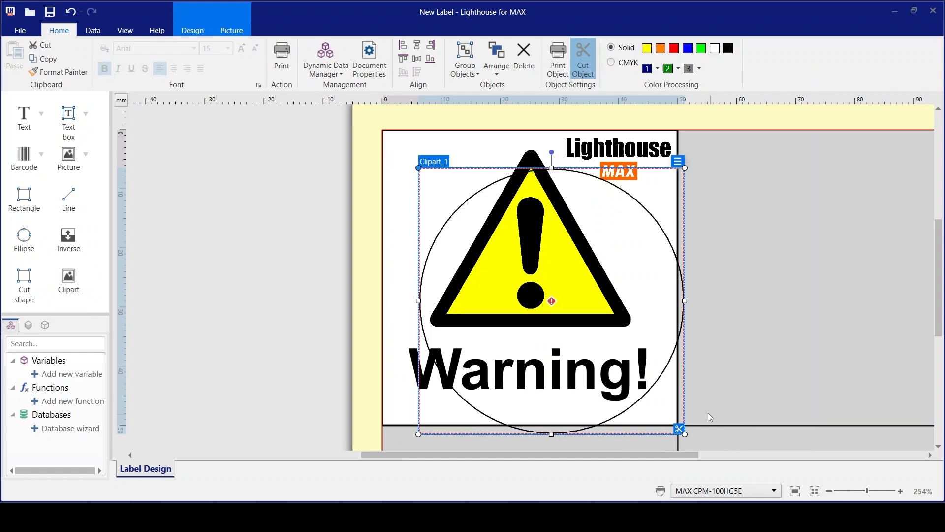
Move the circular cut shape off the label and delete it.
drag(681, 421, 355, 349)
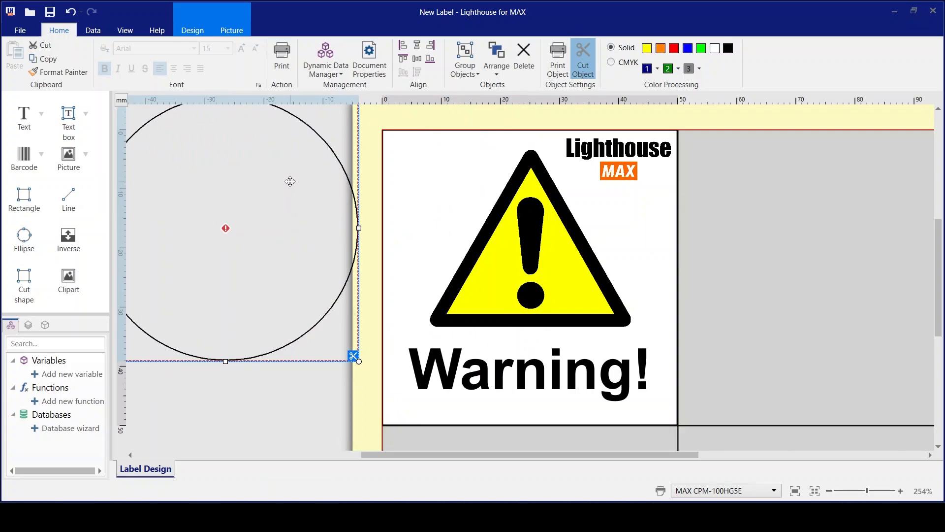
drag(289, 176, 319, 188)
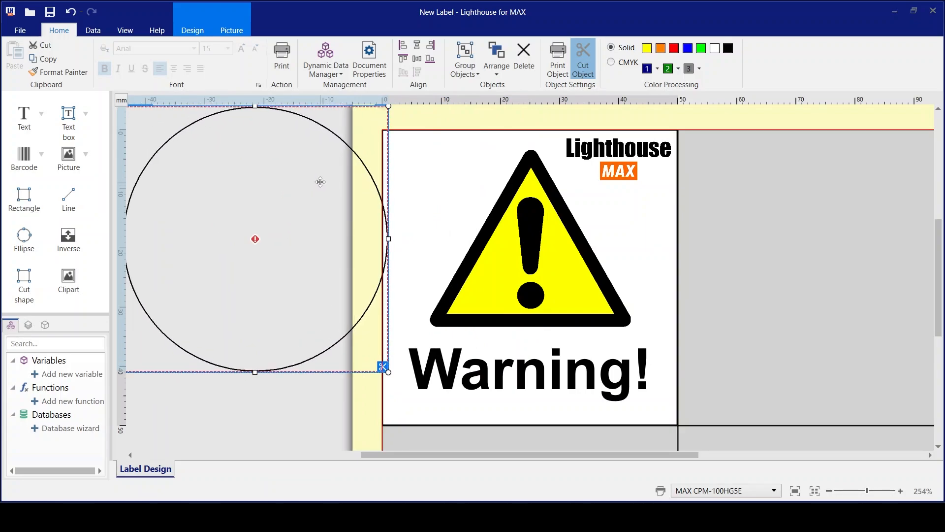
key(Delete)
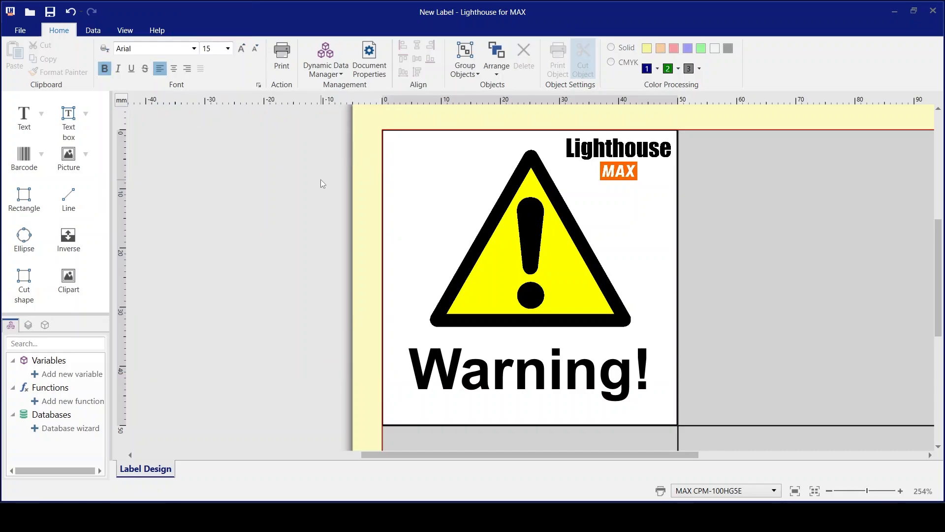
Select the square cut shape around the label and open the print settings for the label sheet.
click(386, 143)
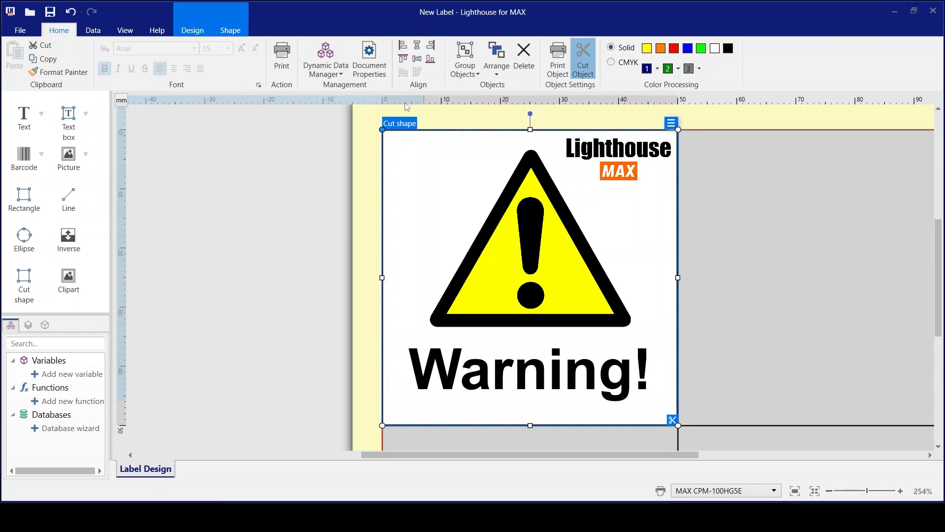
click(281, 60)
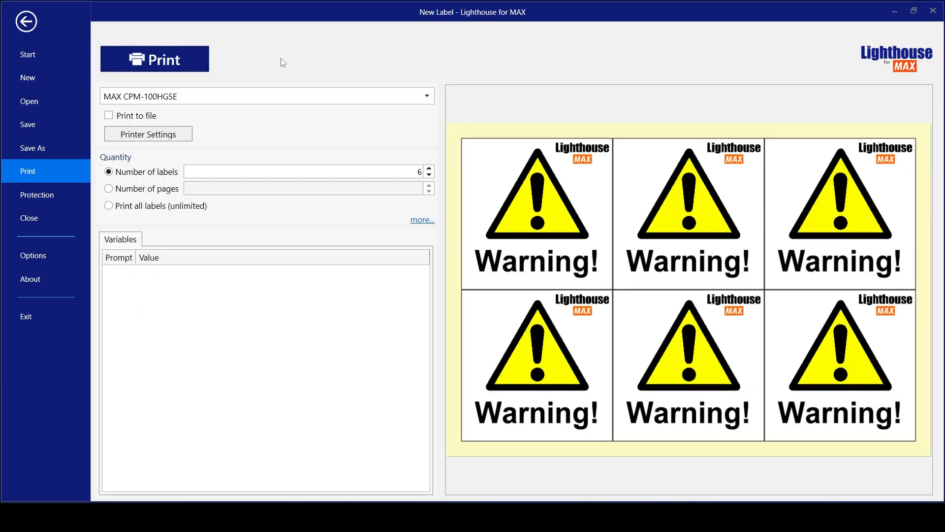